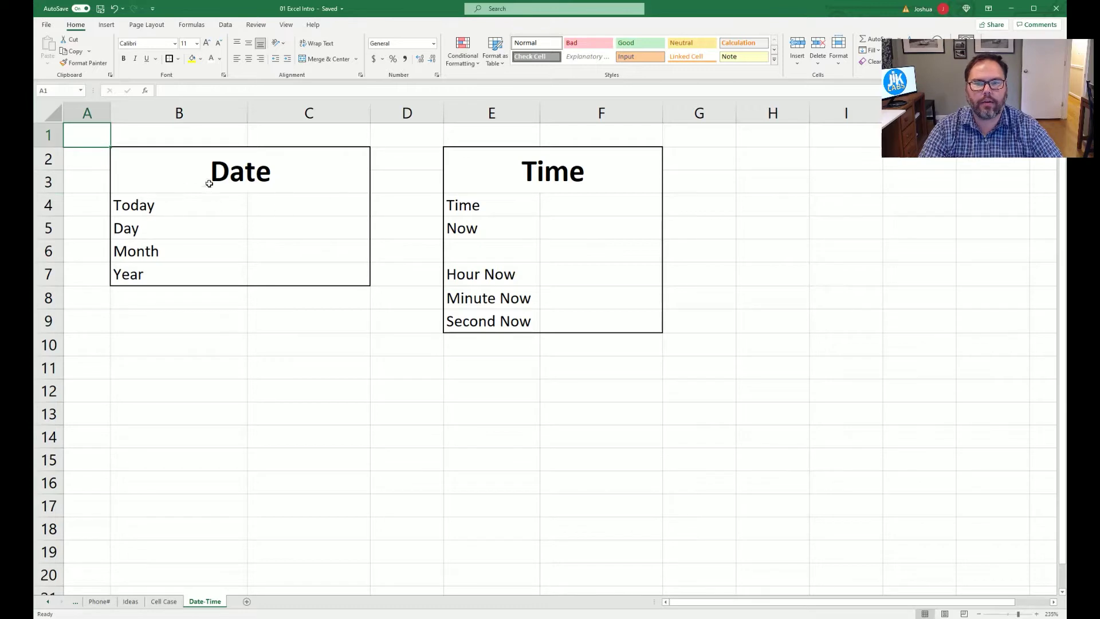
# Step: Enter =TODAY() in C4 beside Today, showing 9/28/2021
pyautogui.click(296, 208)
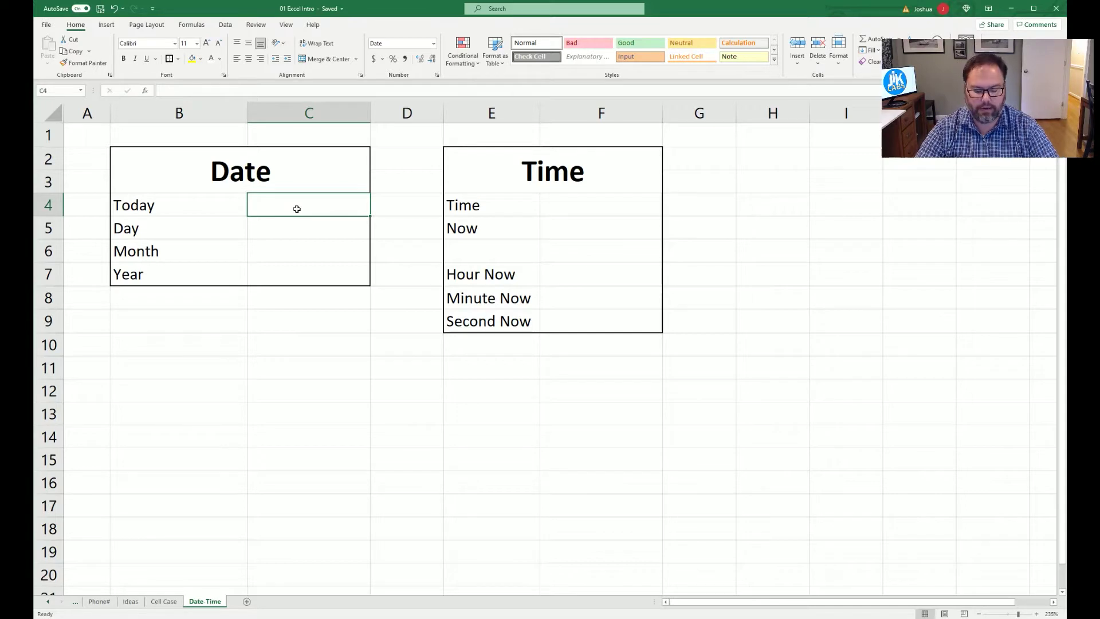
pyautogui.write('=to')
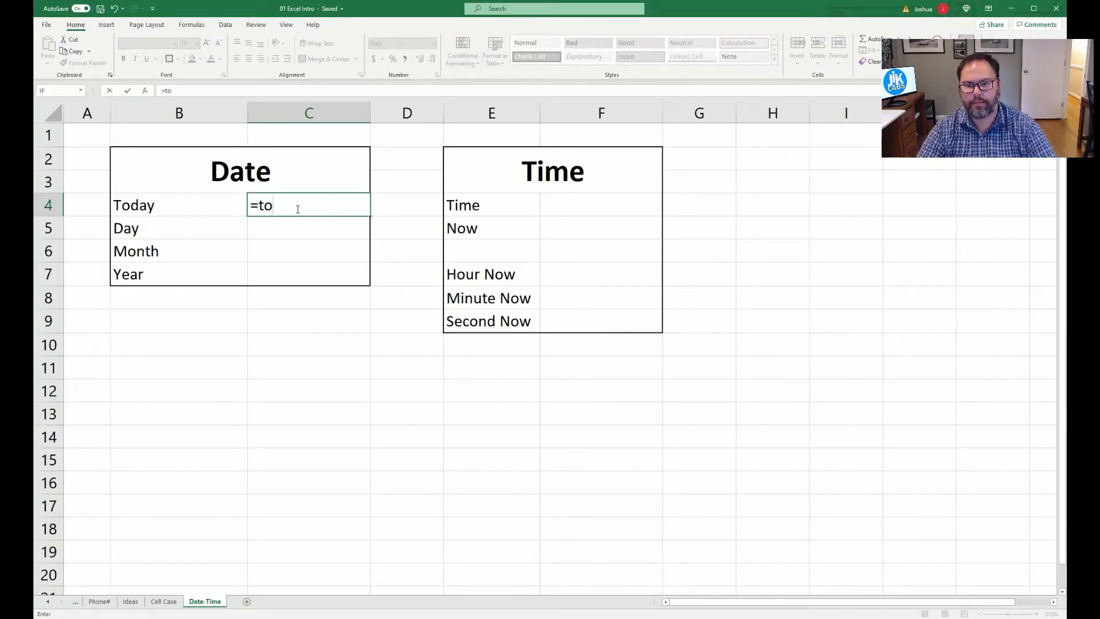
pyautogui.press('Tab')
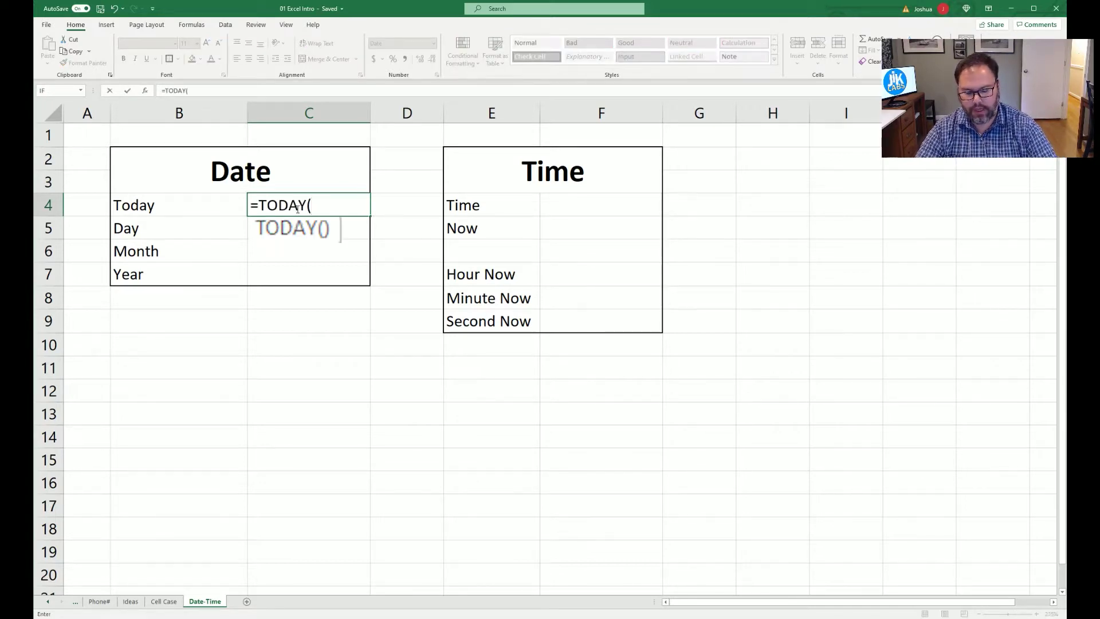
pyautogui.write(')')
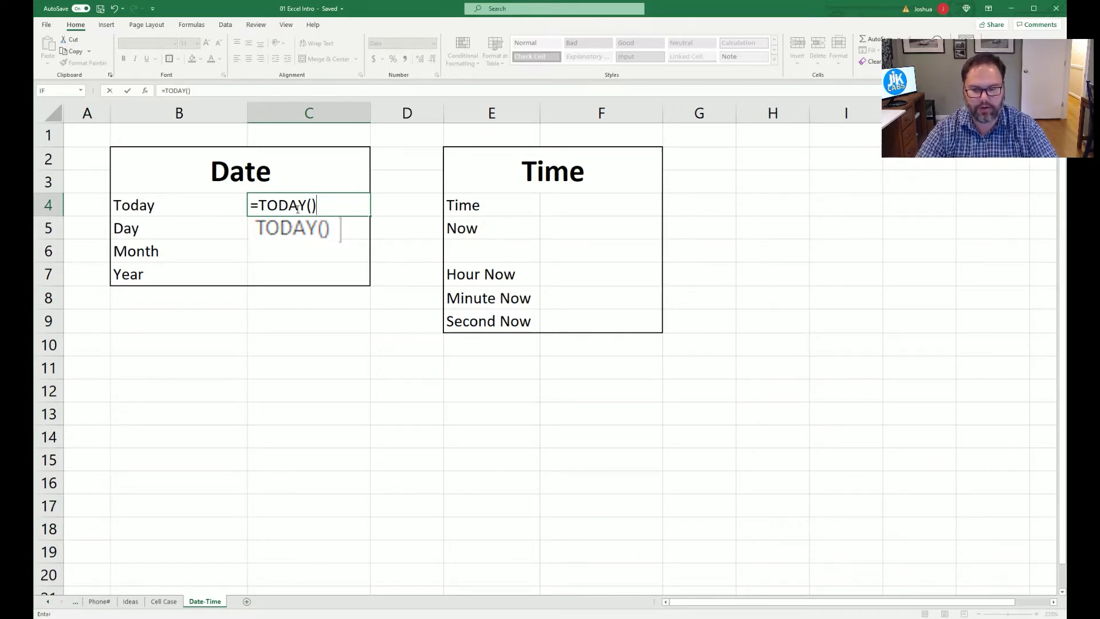
pyautogui.press('Return')
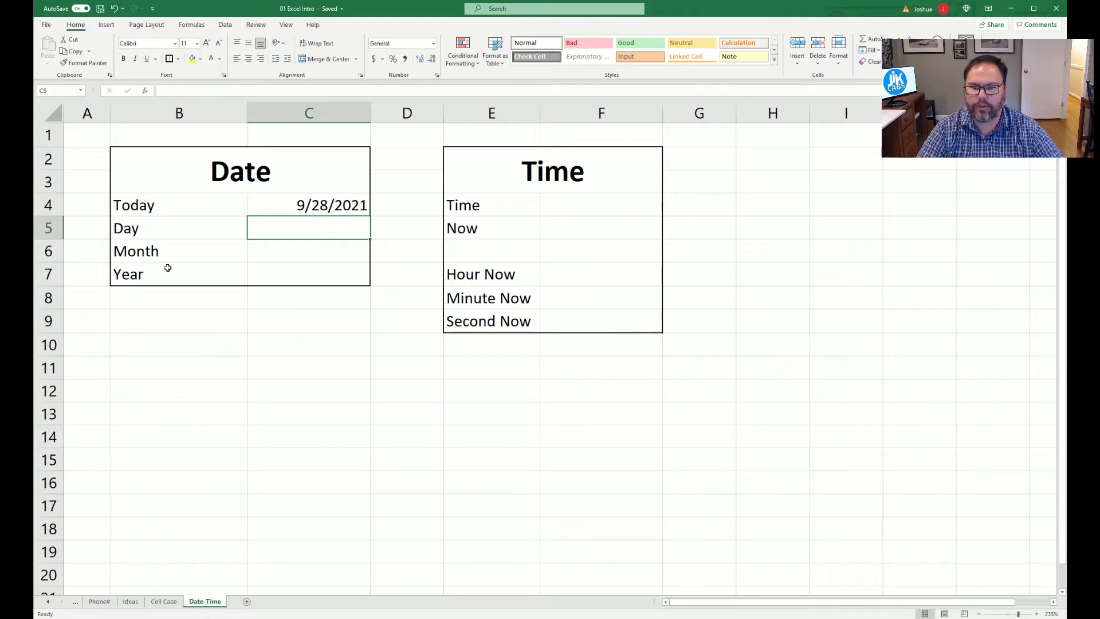
pyautogui.click(330, 200)
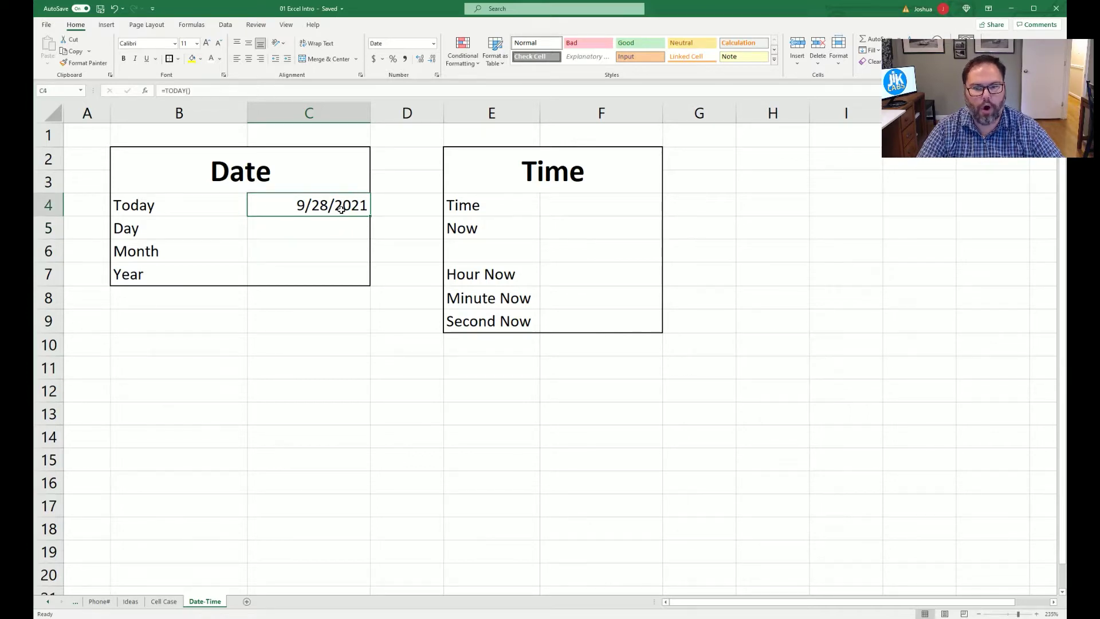
# Step: Enter =DAY(TODAY()) in C5 beside Day, showing 28
pyautogui.click(321, 222)
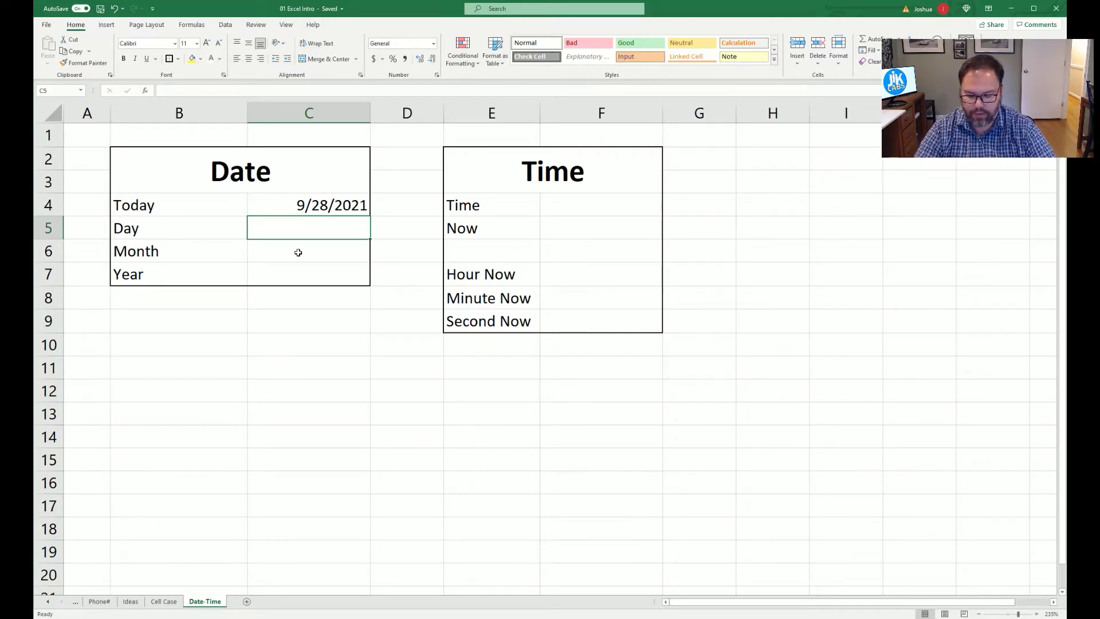
pyautogui.write('=day')
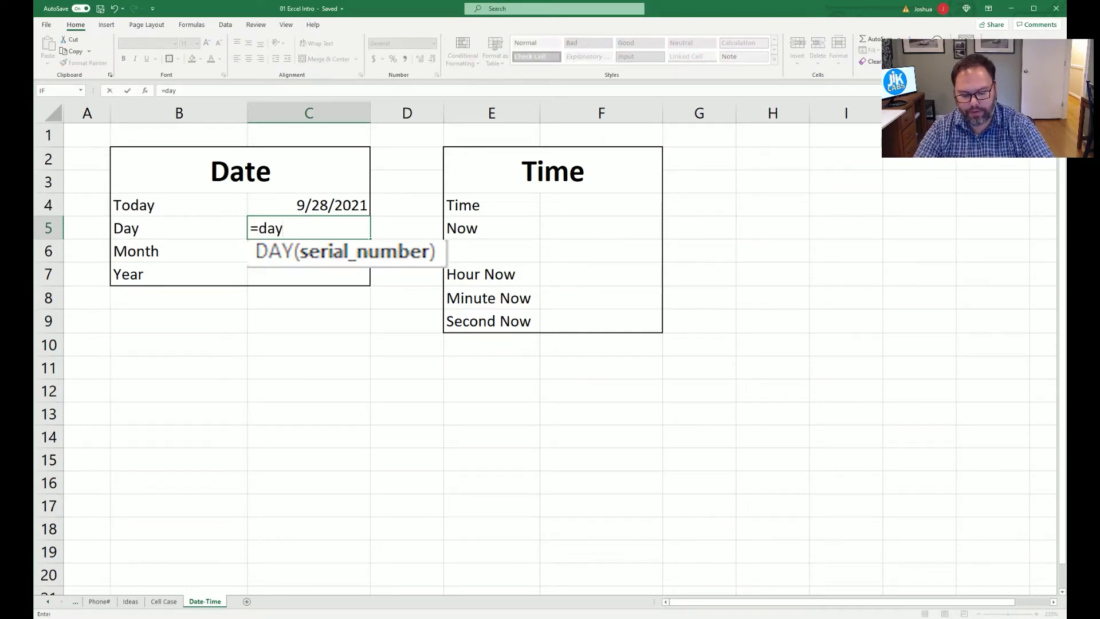
pyautogui.write('(')
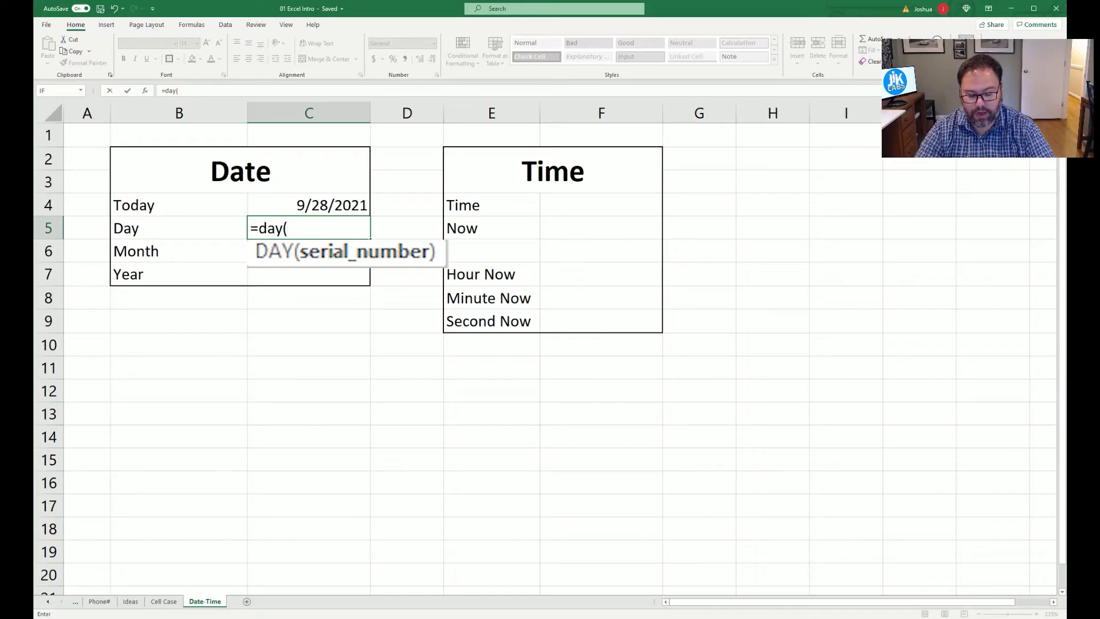
pyautogui.write('to')
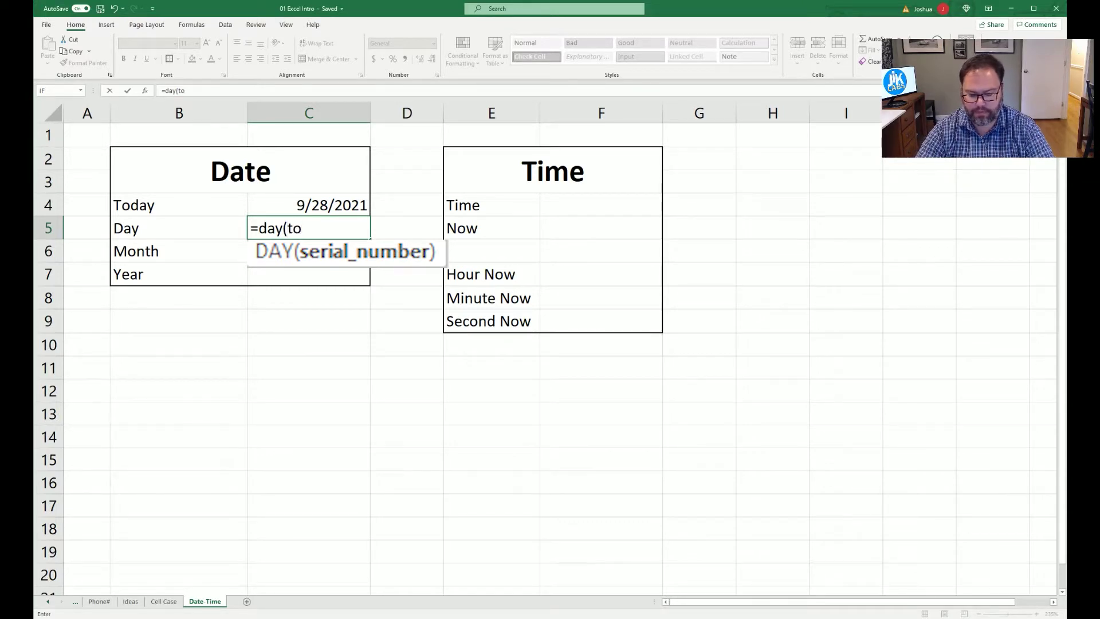
pyautogui.write('day()')
pyautogui.press('Return')
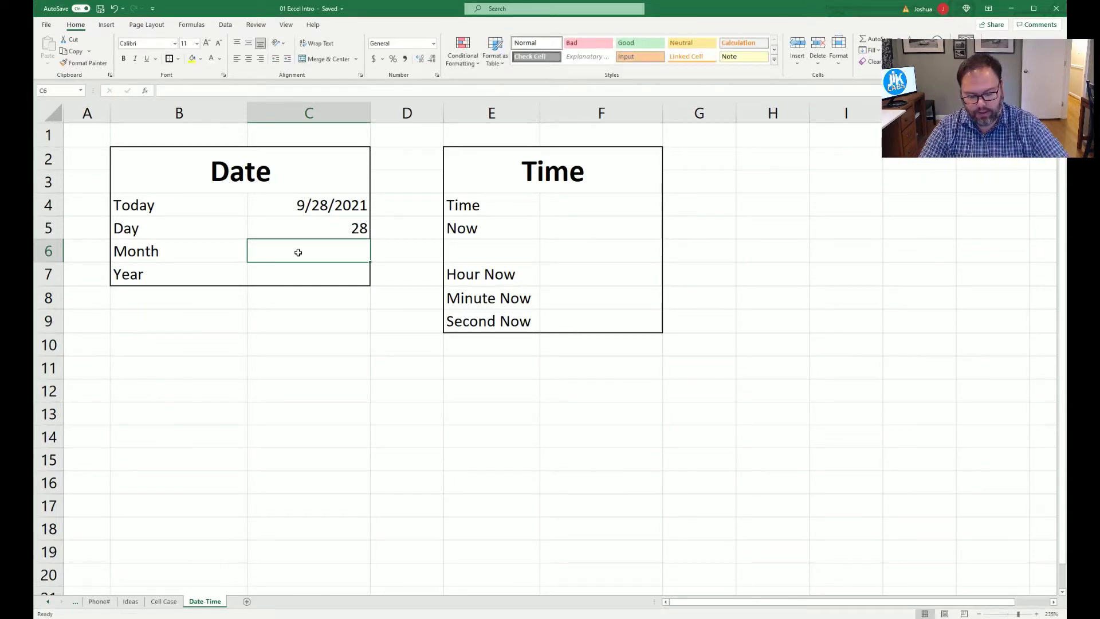
pyautogui.press('Up')
pyautogui.press('F2')
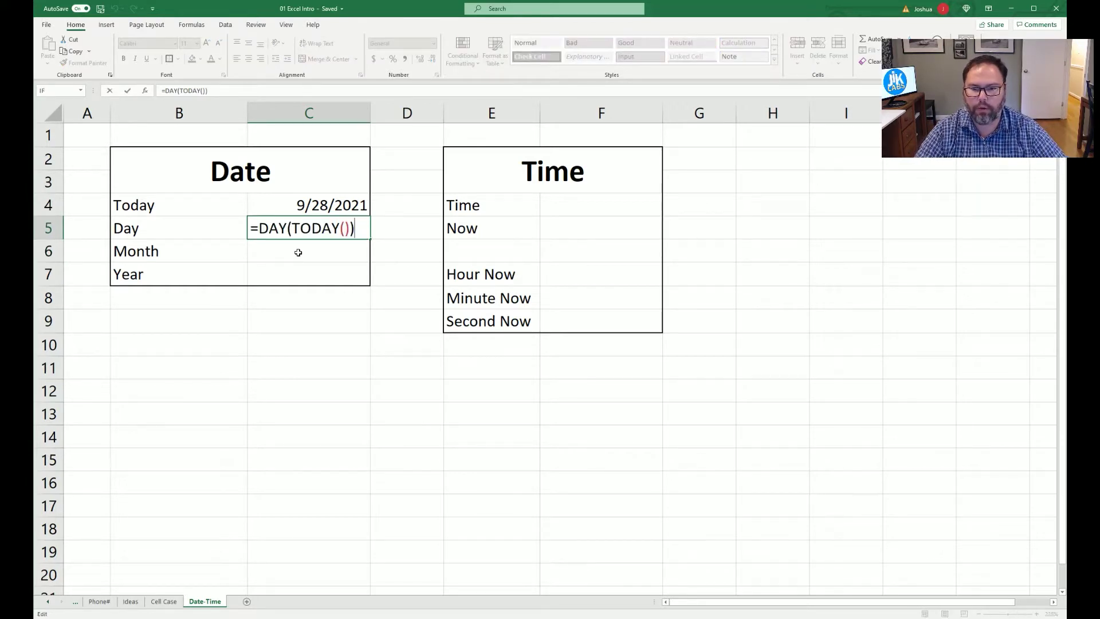
pyautogui.press('Return')
pyautogui.press('Up')
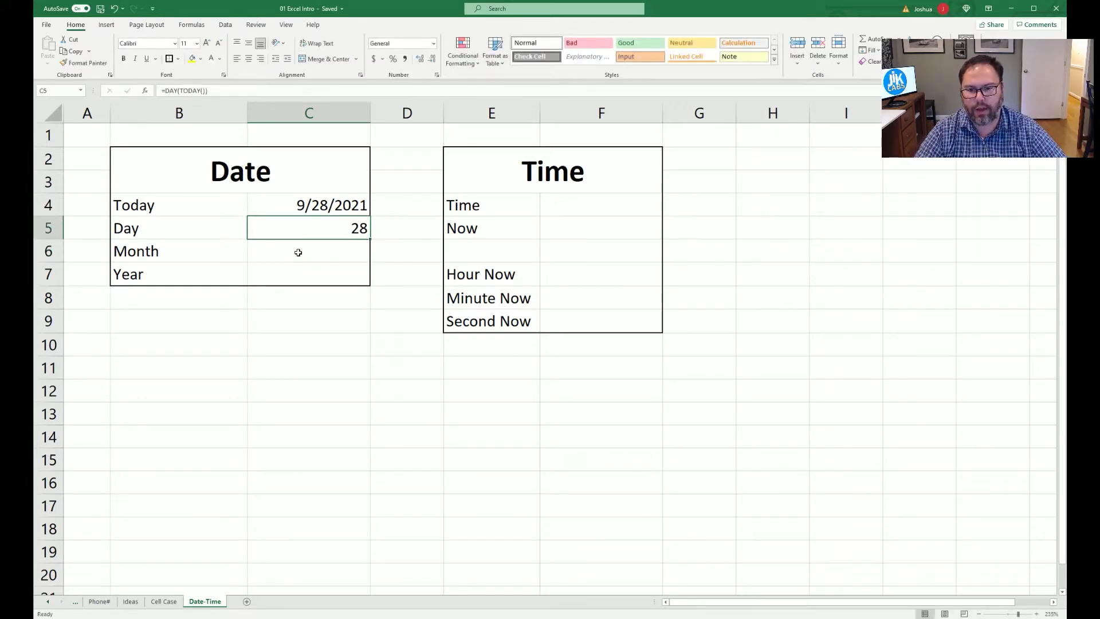
# Step: Enter =MONTH(TODAY()) and =YEAR(TODAY()) in C6:C7, showing 9 and 2021
pyautogui.press('Down')
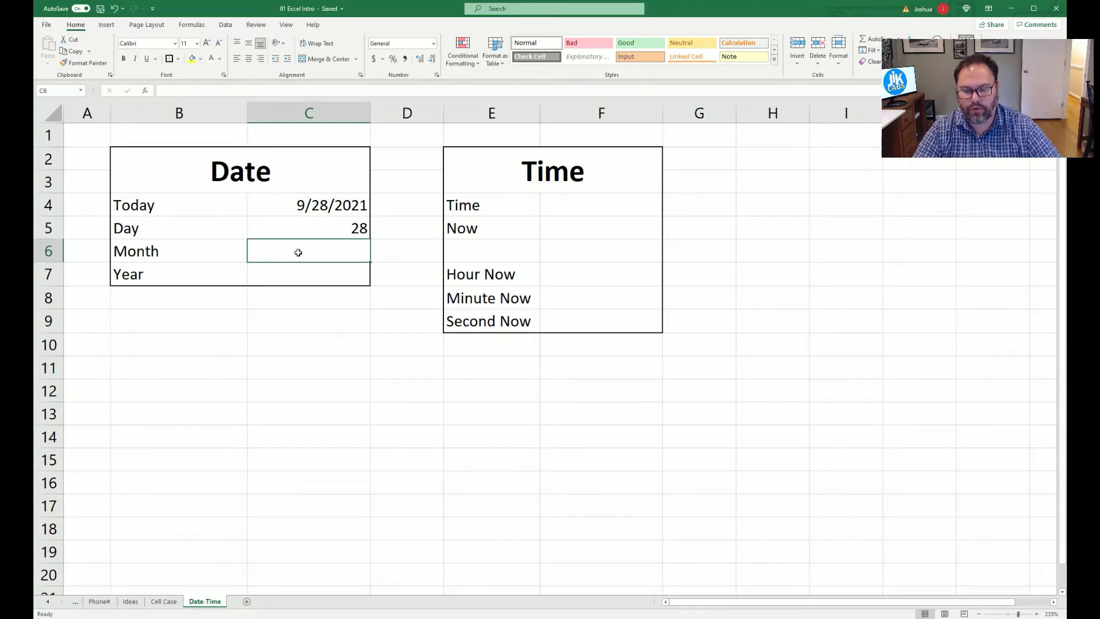
pyautogui.write('=month(')
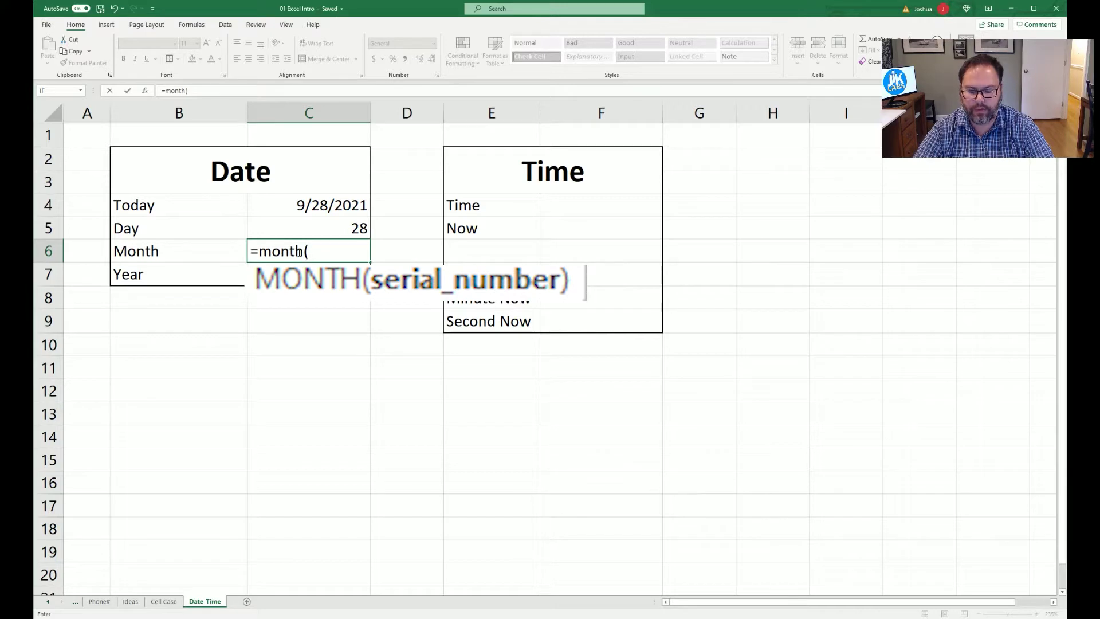
pyautogui.write('today())')
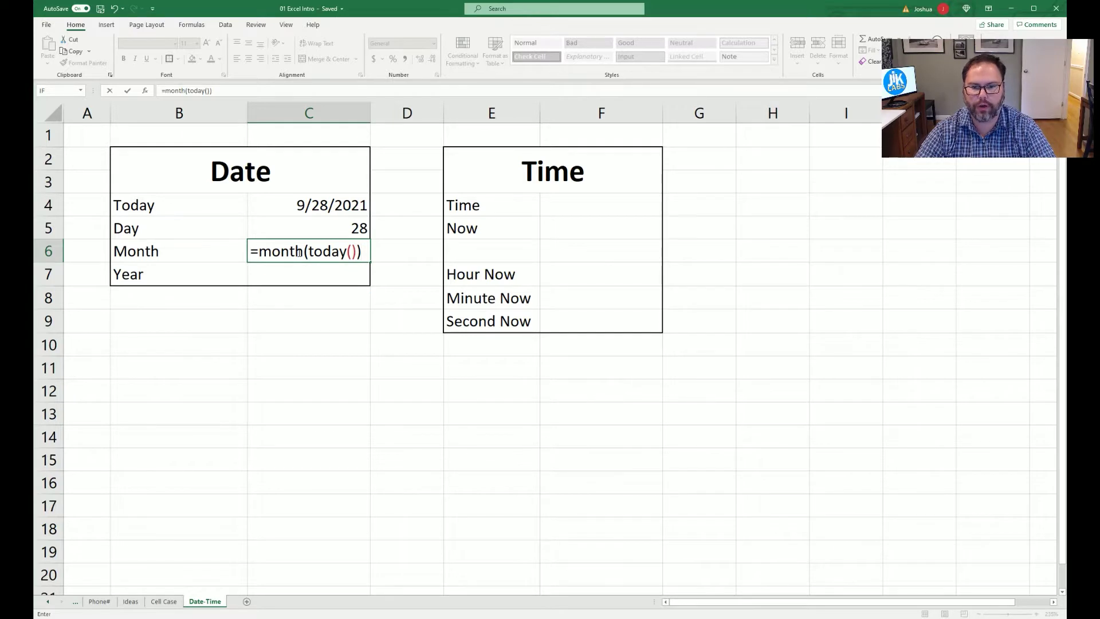
pyautogui.press('Return')
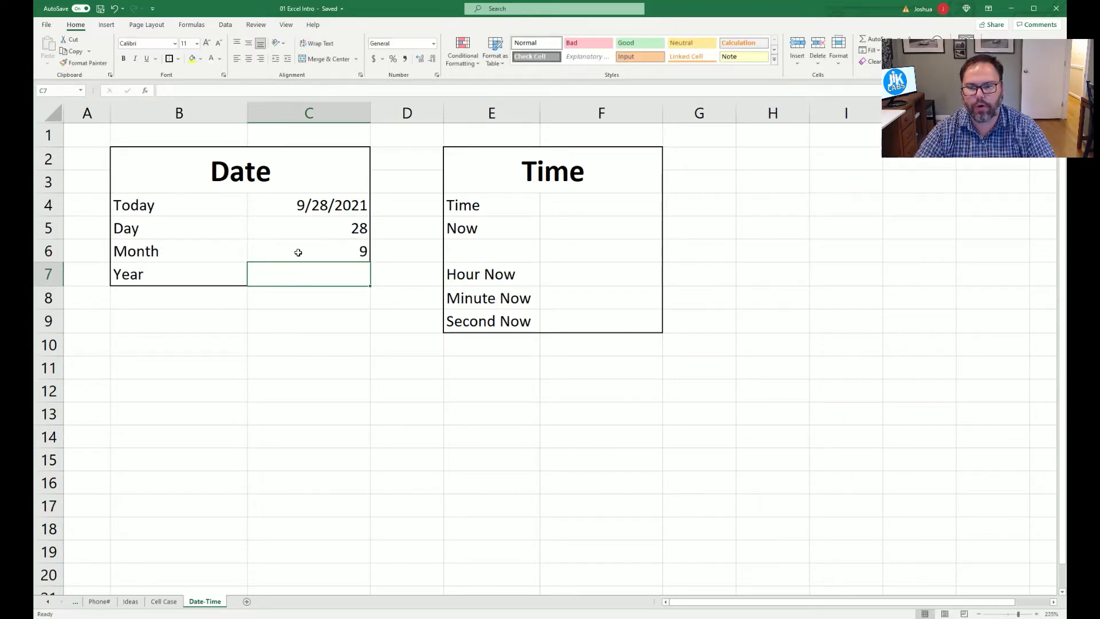
pyautogui.write('=y')
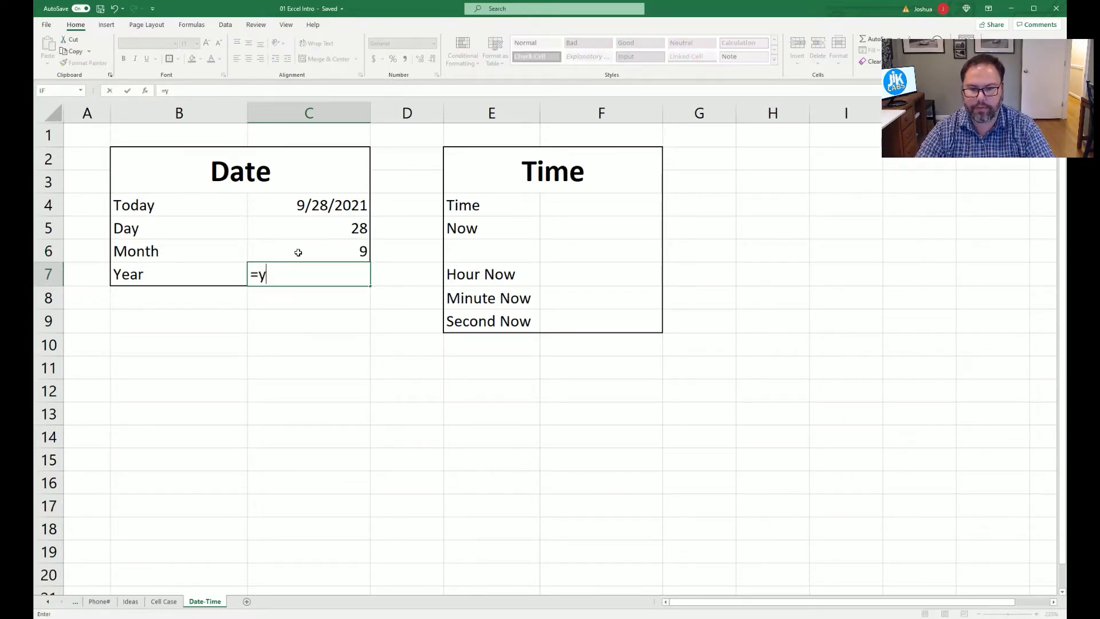
pyautogui.write('ear(today')
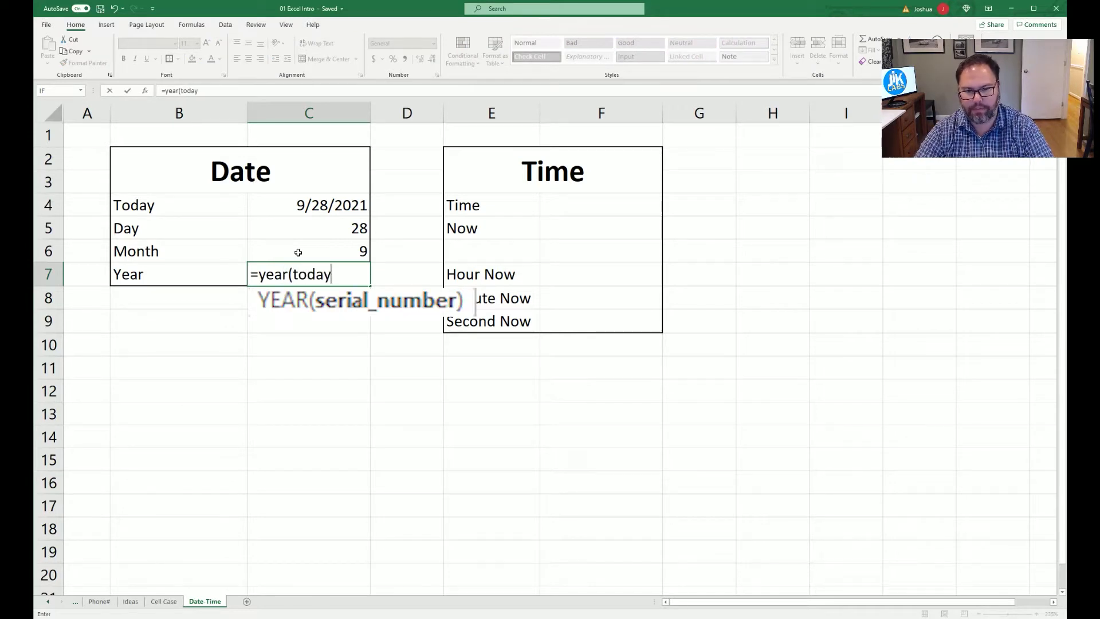
pyautogui.write('()')
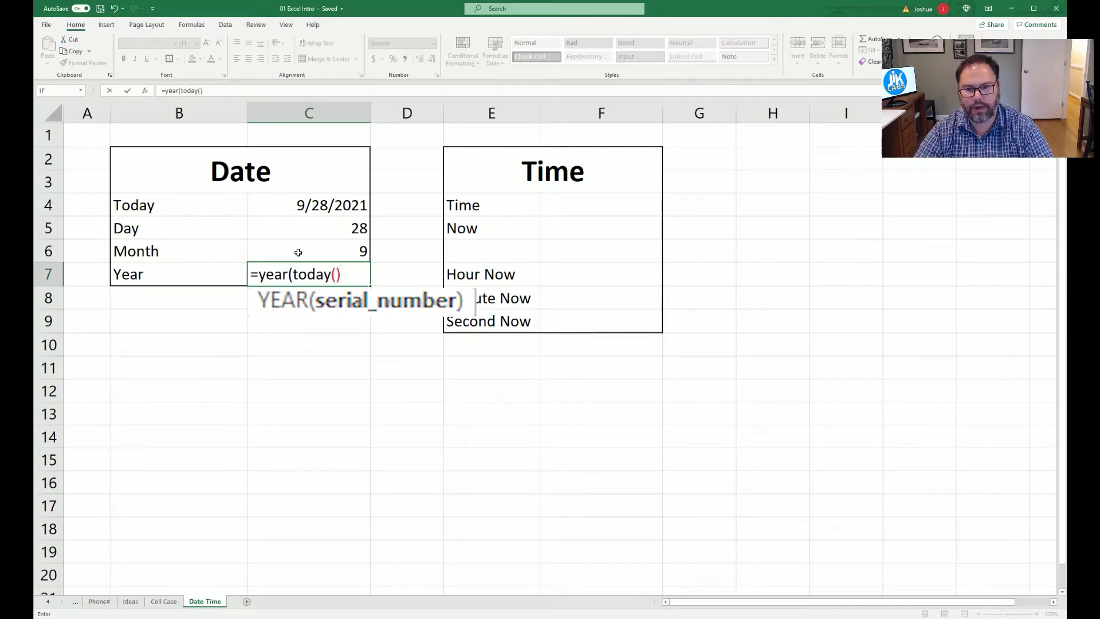
pyautogui.write(')')
pyautogui.press('Return')
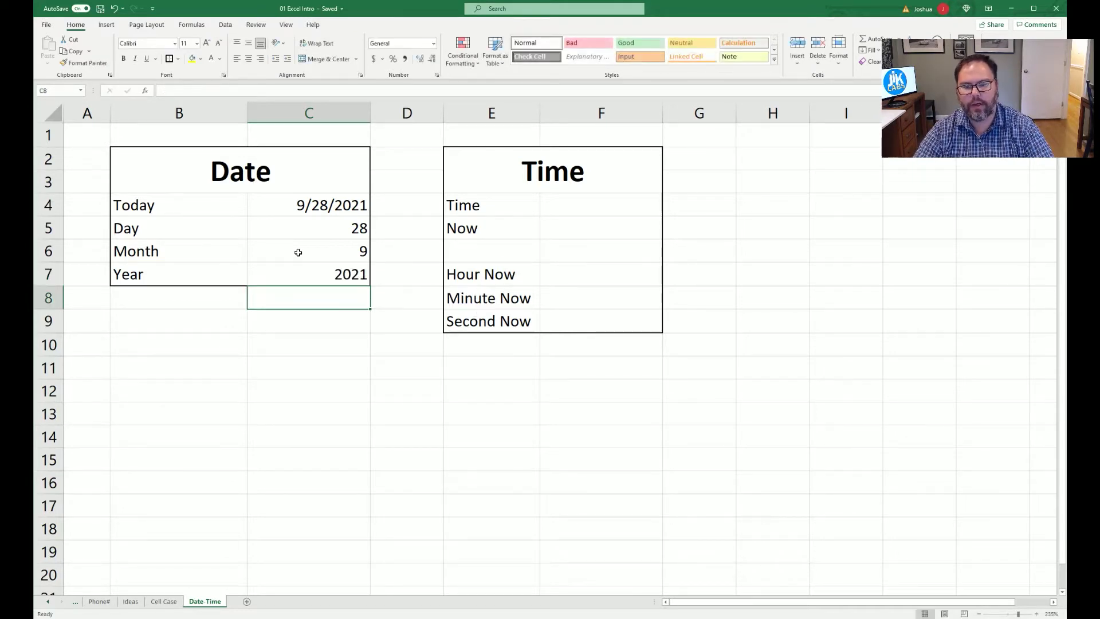
pyautogui.click(408, 113)
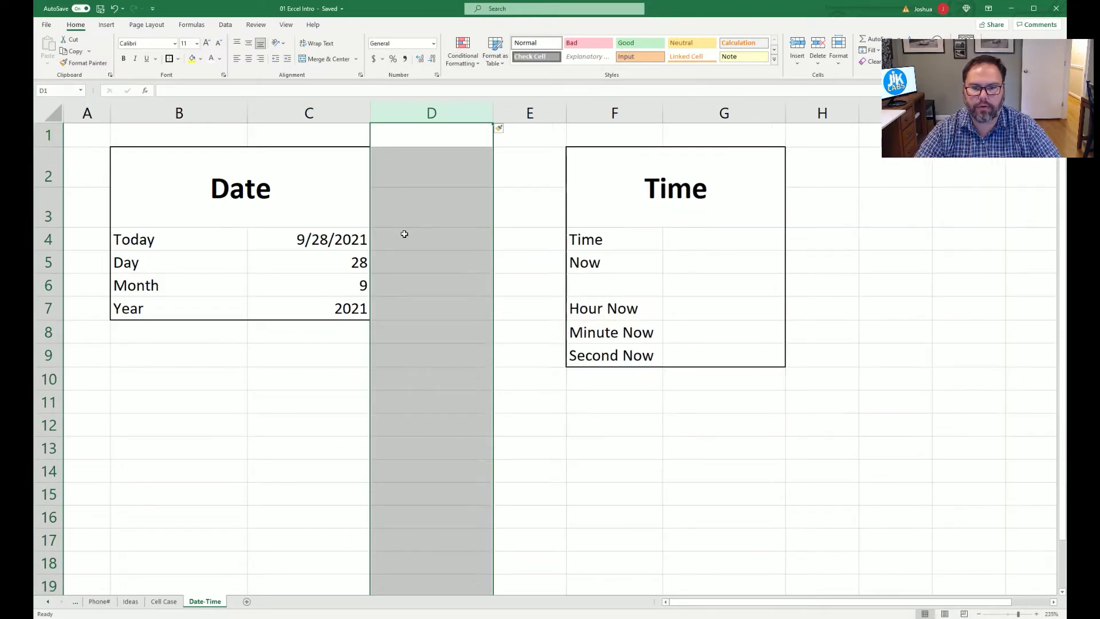
# Step: Copy the date formulas in C4:C7 into D4:D7
pyautogui.click(405, 238)
pyautogui.moveTo(320, 240); pyautogui.dragTo(324, 312)
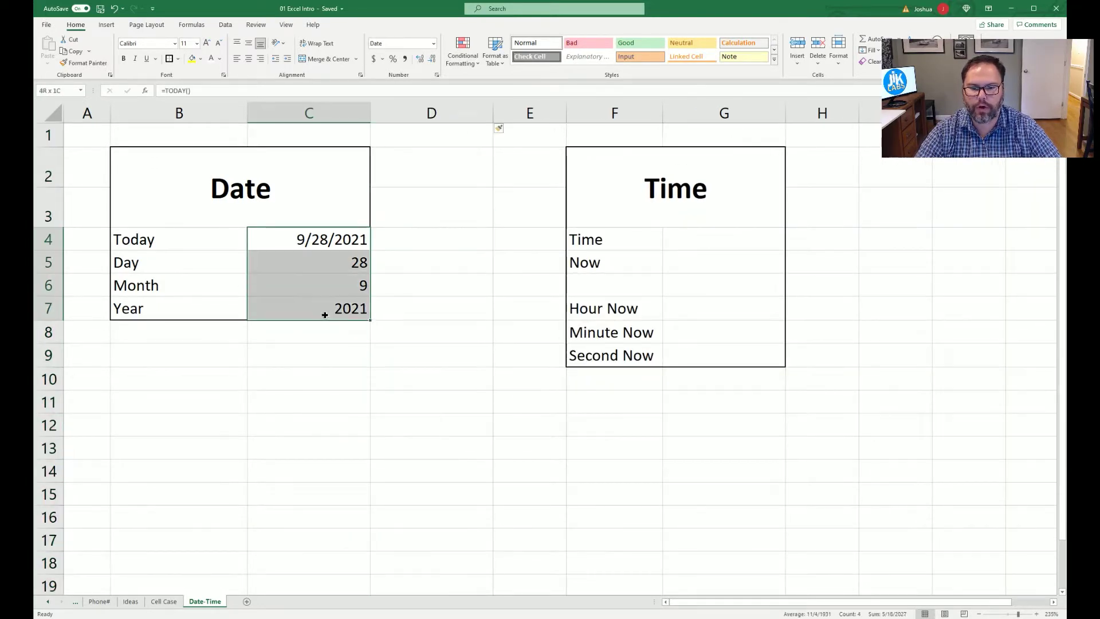
pyautogui.hotkey('ctrl', 'c')
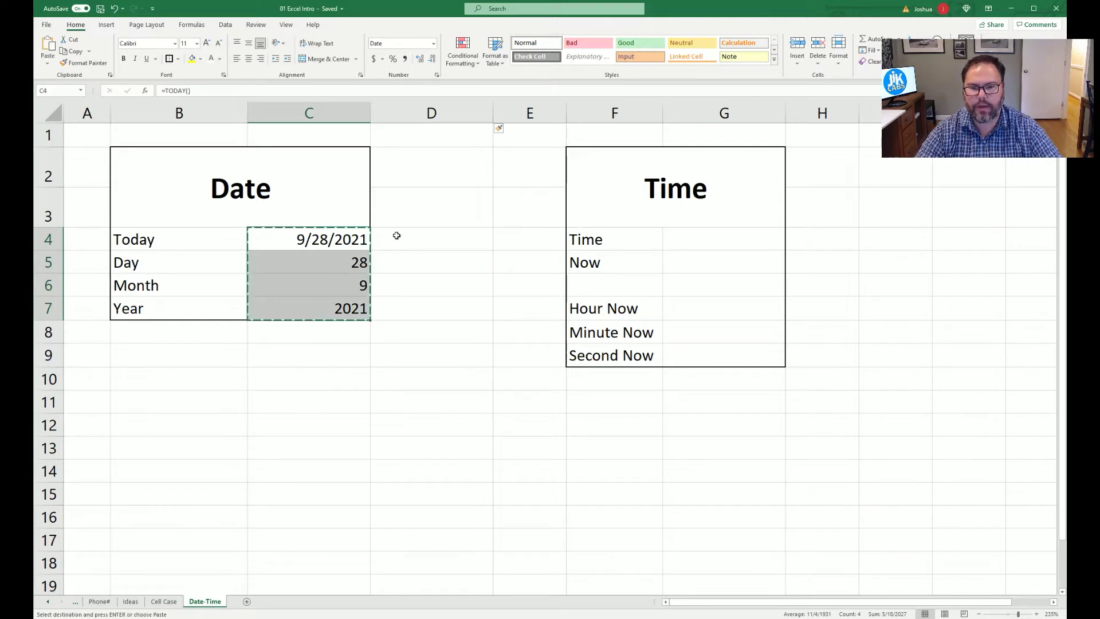
pyautogui.click(396, 238)
pyautogui.hotkey('ctrl', 'v')
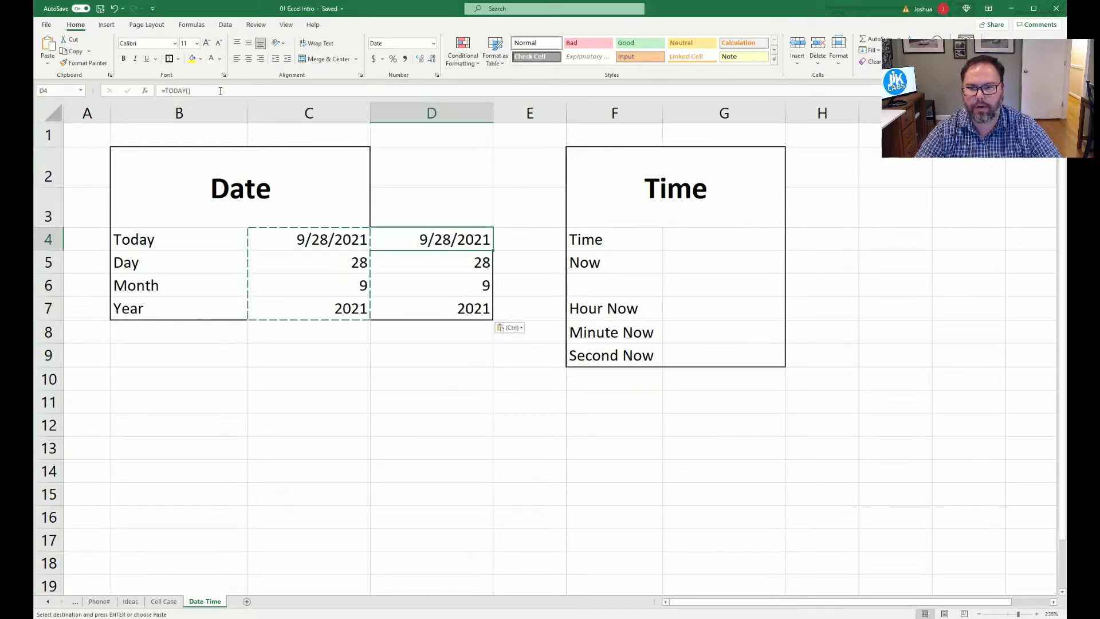
# Step: Turn the TODAY and DAY formulas in D4:D5 into text with a leading apostrophe
pyautogui.click(175, 93)
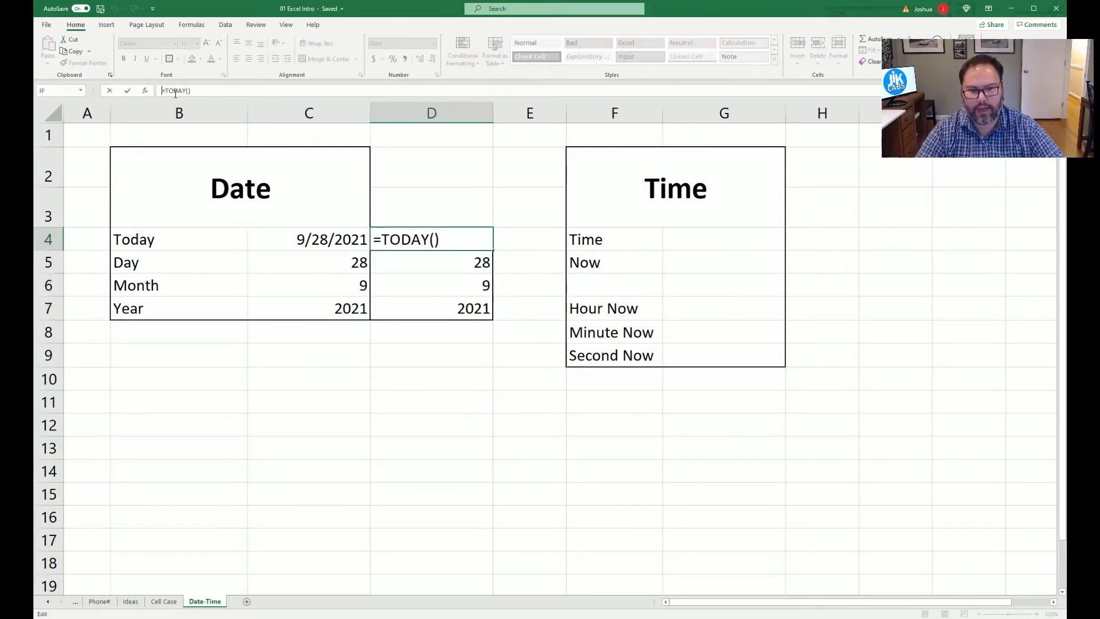
pyautogui.press('Home')
pyautogui.write("'")
pyautogui.press('Return')
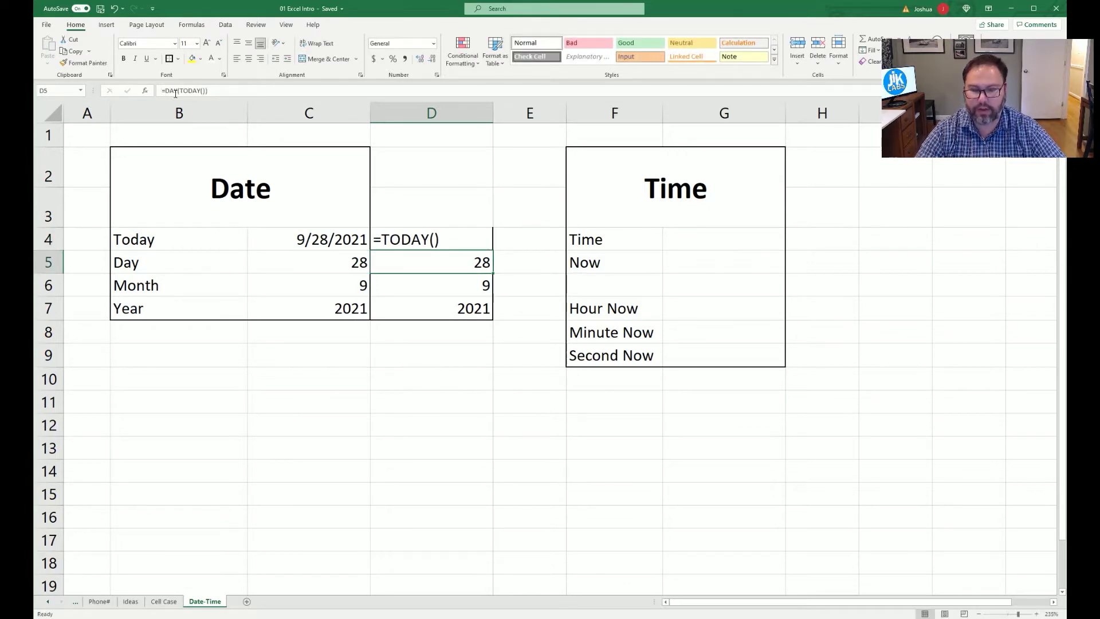
pyautogui.press('F2')
pyautogui.press('Home')
pyautogui.write("'")
pyautogui.press('Return')
# Step: Turn the MONTH and YEAR formulas in D6:D7 into text the same way
pyautogui.press('F2')
pyautogui.press('Home')
pyautogui.write("'")
pyautogui.press('Return')
pyautogui.press('F2')
pyautogui.press('Home')
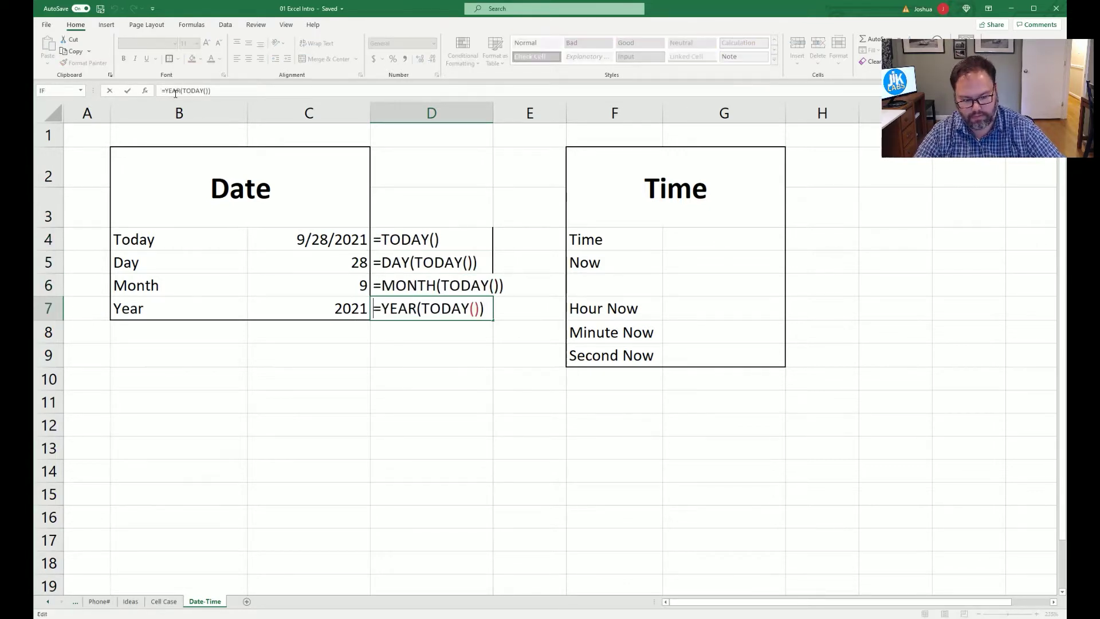
pyautogui.write("'")
pyautogui.press('Return')
# Step: Widen column D so the formula text is fully readable
pyautogui.moveTo(494, 113); pyautogui.dragTo(515, 113)
pyautogui.click(465, 289)
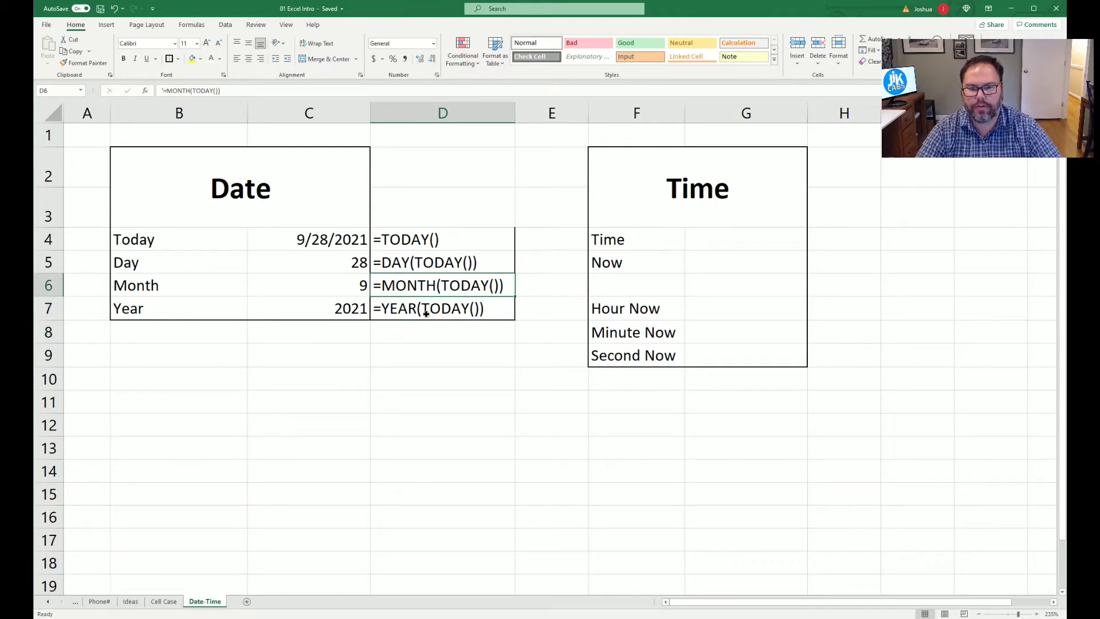
pyautogui.moveTo(426, 309); pyautogui.dragTo(415, 178)
pyautogui.click(309, 333)
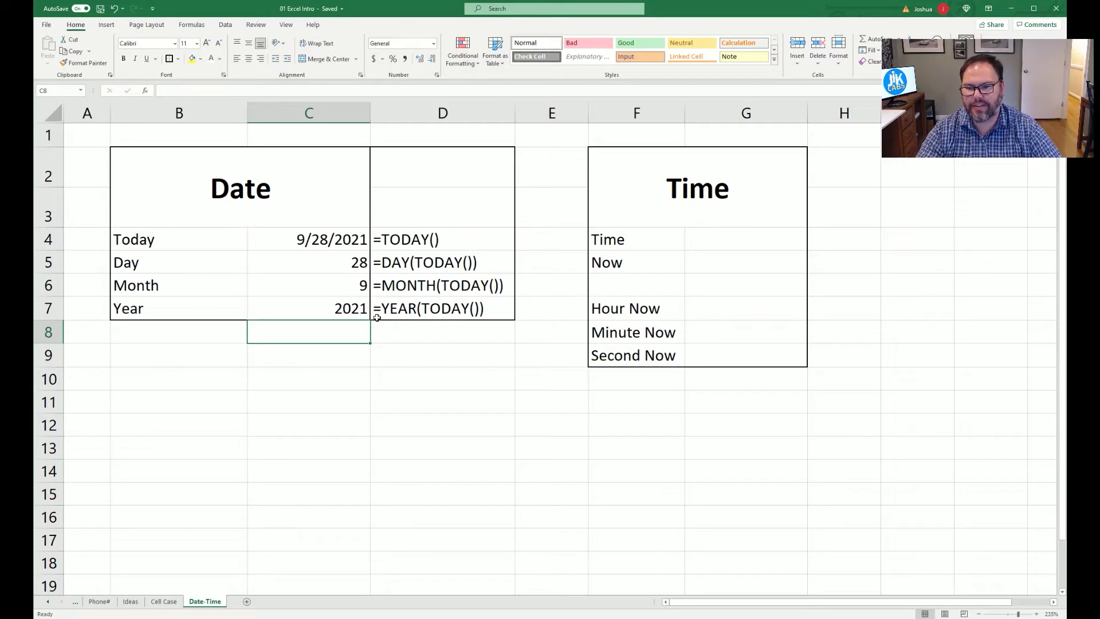
pyautogui.click(328, 242)
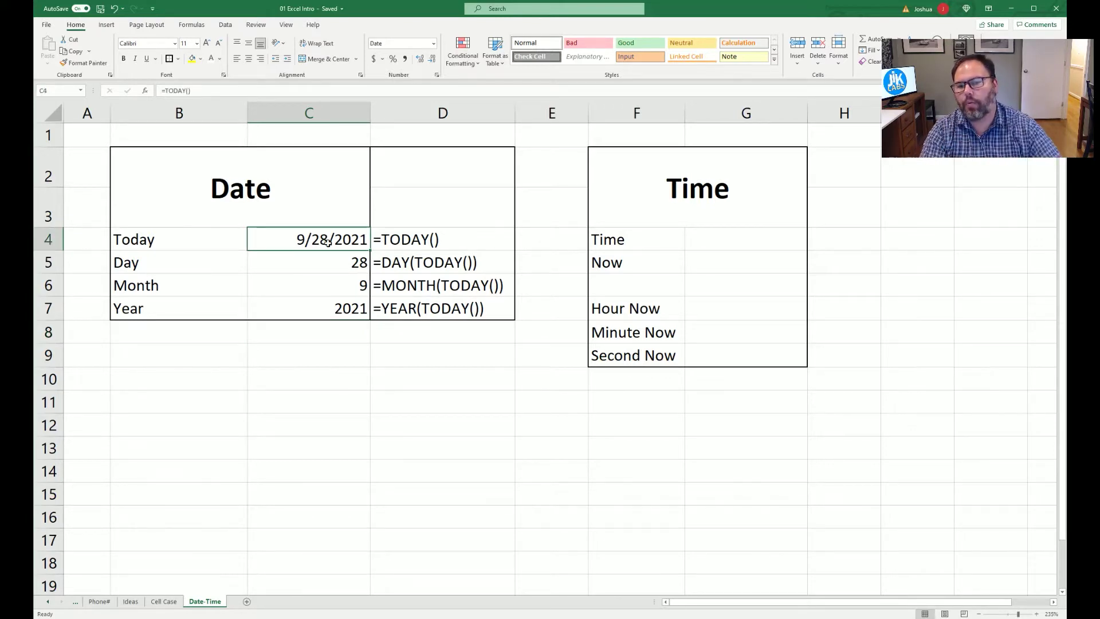
pyautogui.click(88, 129)
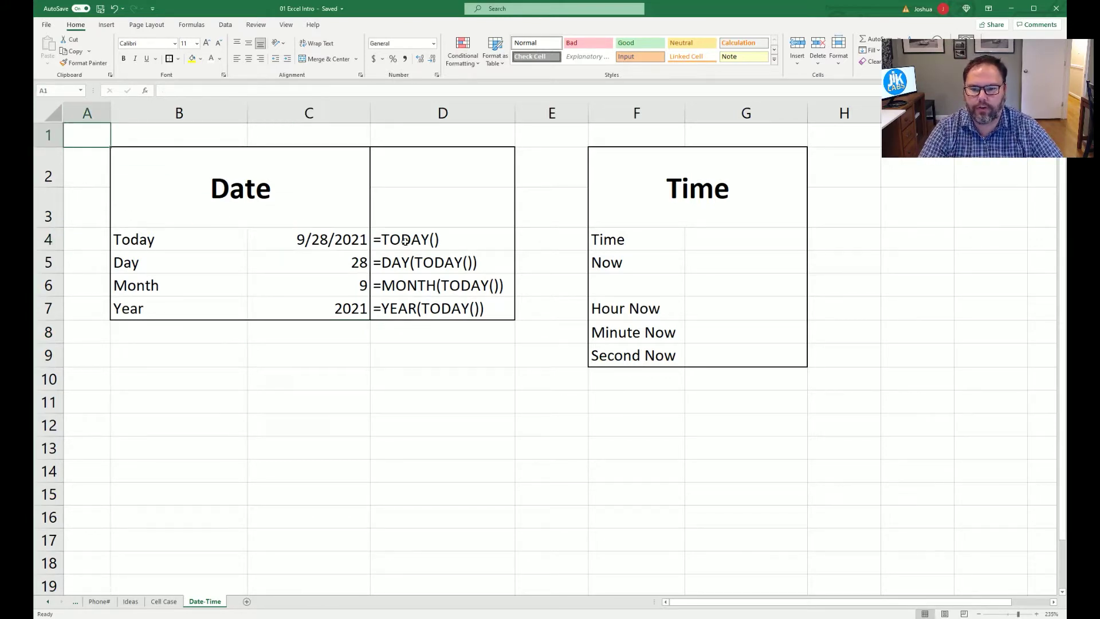
pyautogui.click(322, 240)
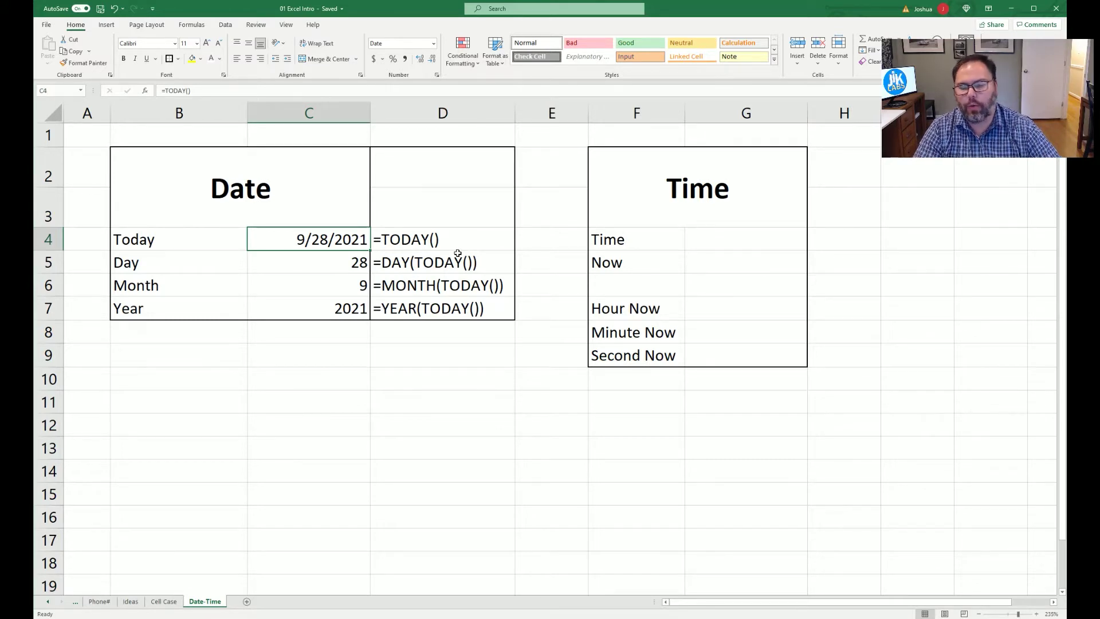
pyautogui.click(299, 266)
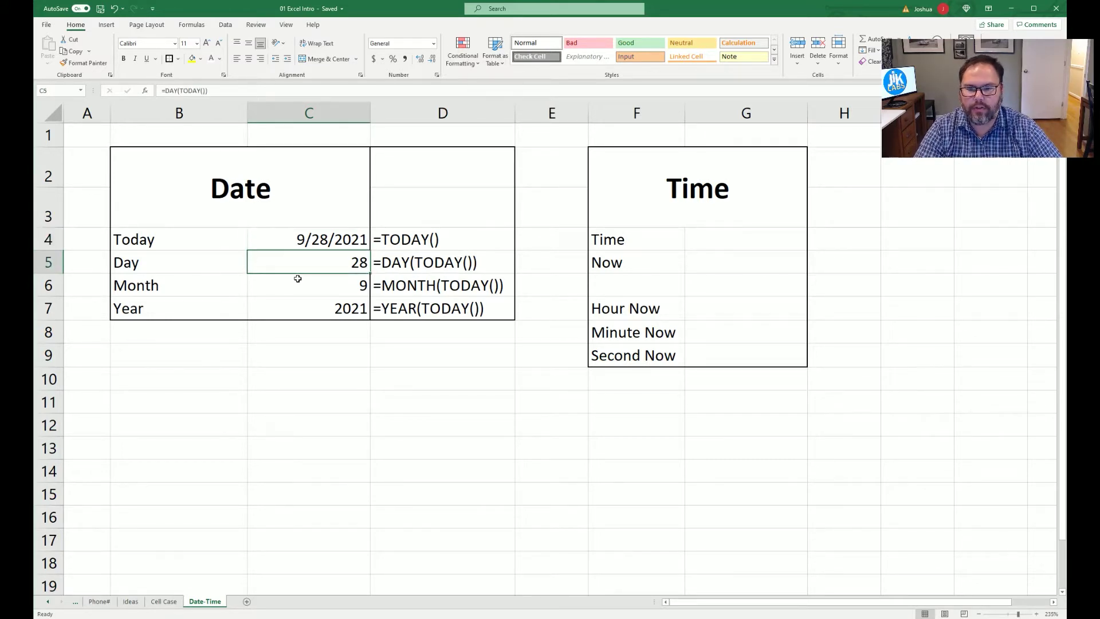
pyautogui.click(294, 289)
pyautogui.click(299, 302)
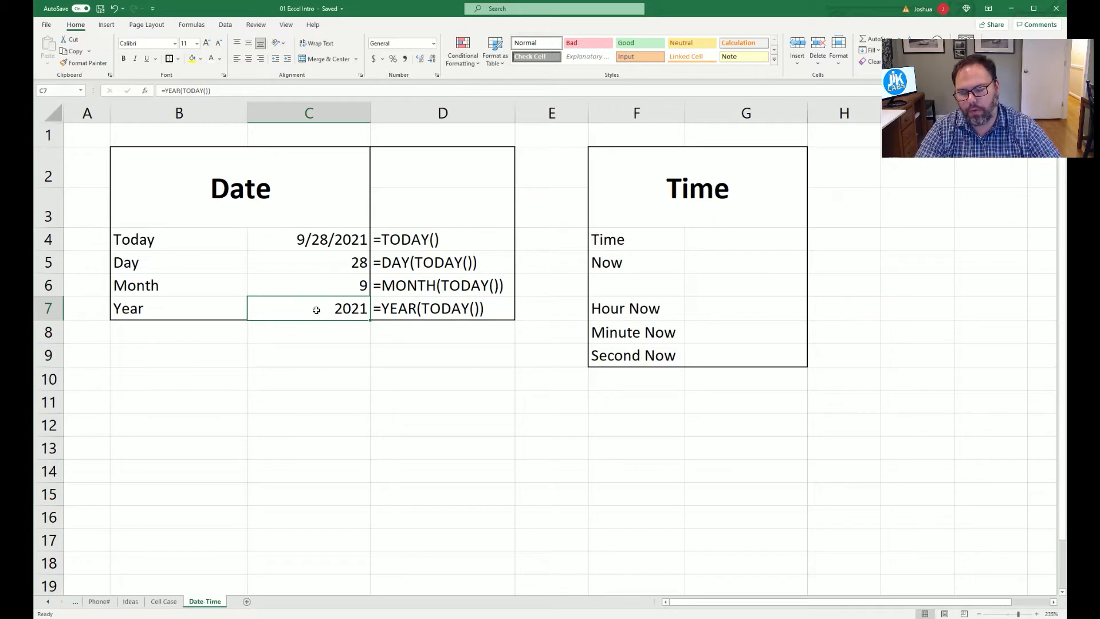
pyautogui.click(286, 238)
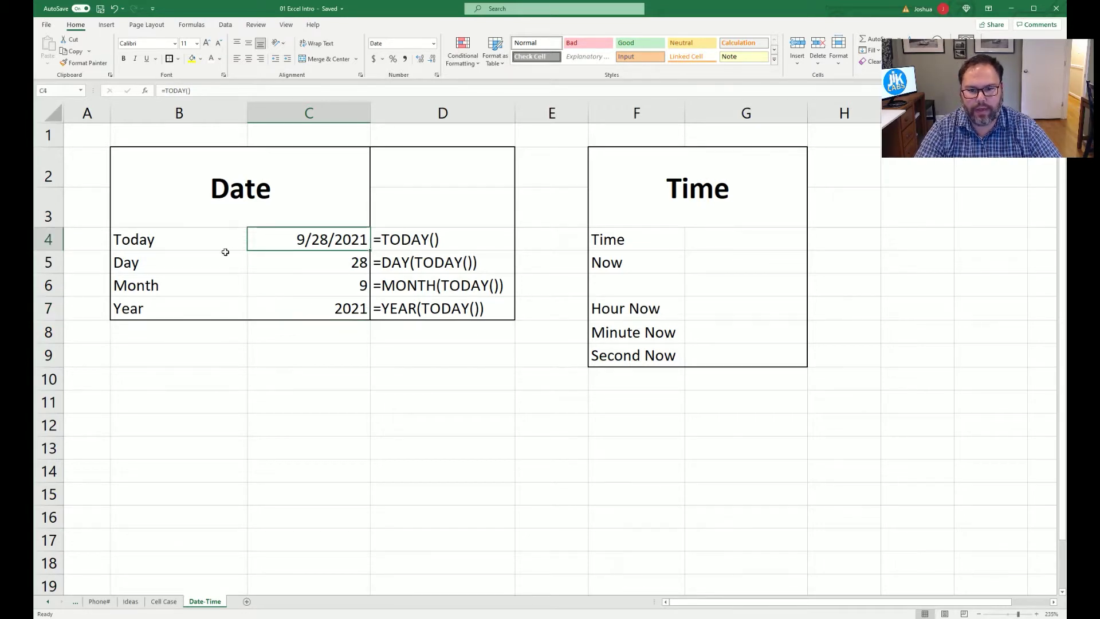
pyautogui.click(307, 269)
pyautogui.click(298, 289)
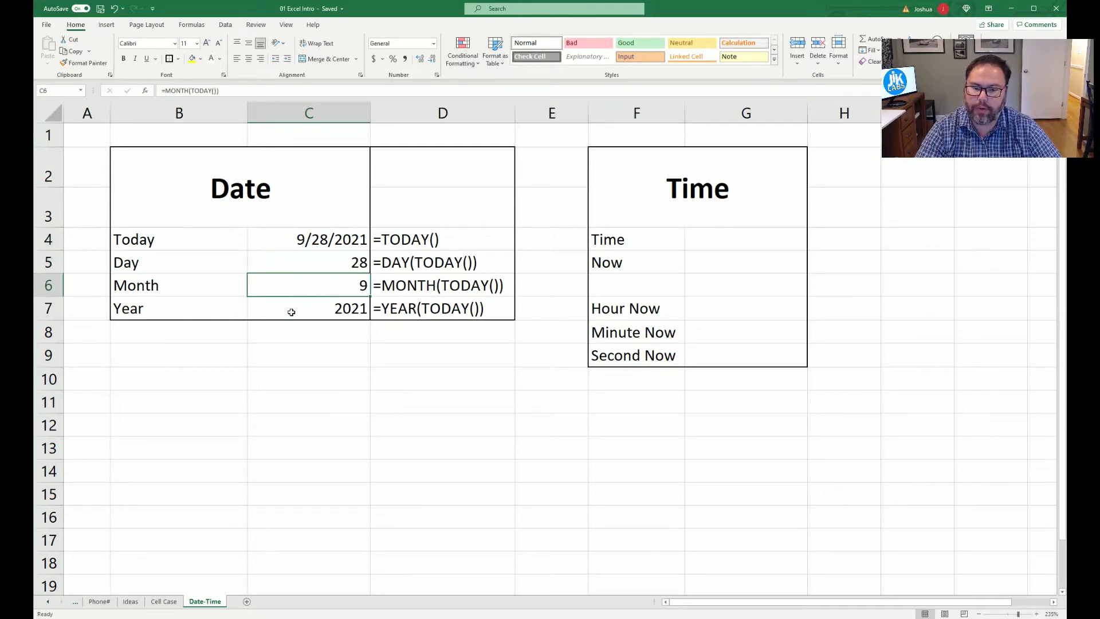
pyautogui.click(290, 314)
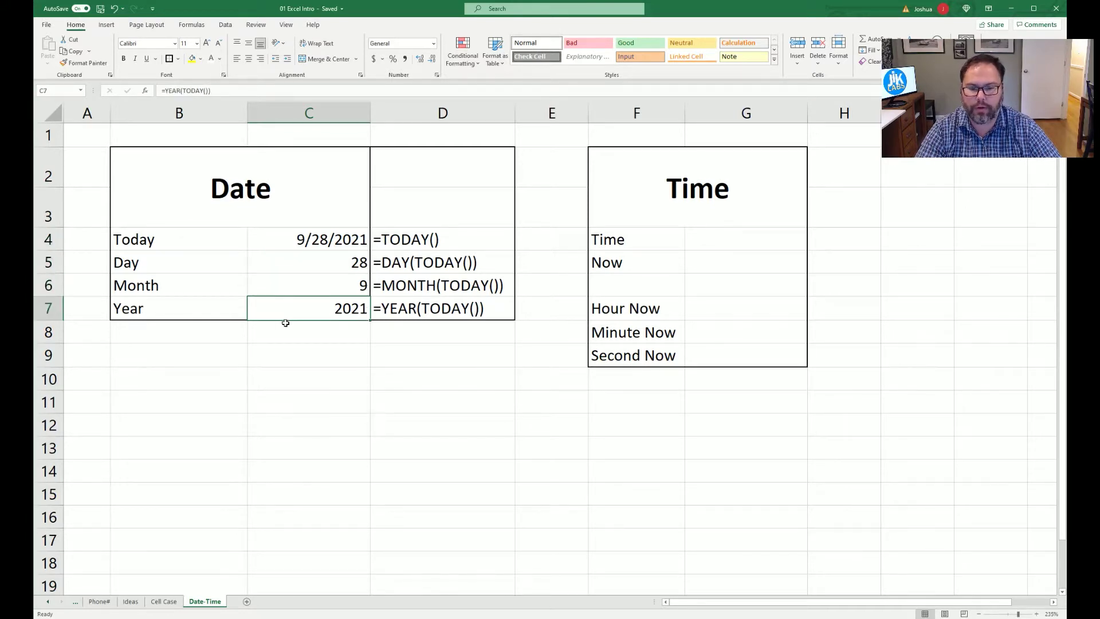
pyautogui.press('Down')
pyautogui.press('Down')
# Step: Enter the date 9/28/2021 in B9 and 'JiK Labs Report' in C9
pyautogui.press('Left')
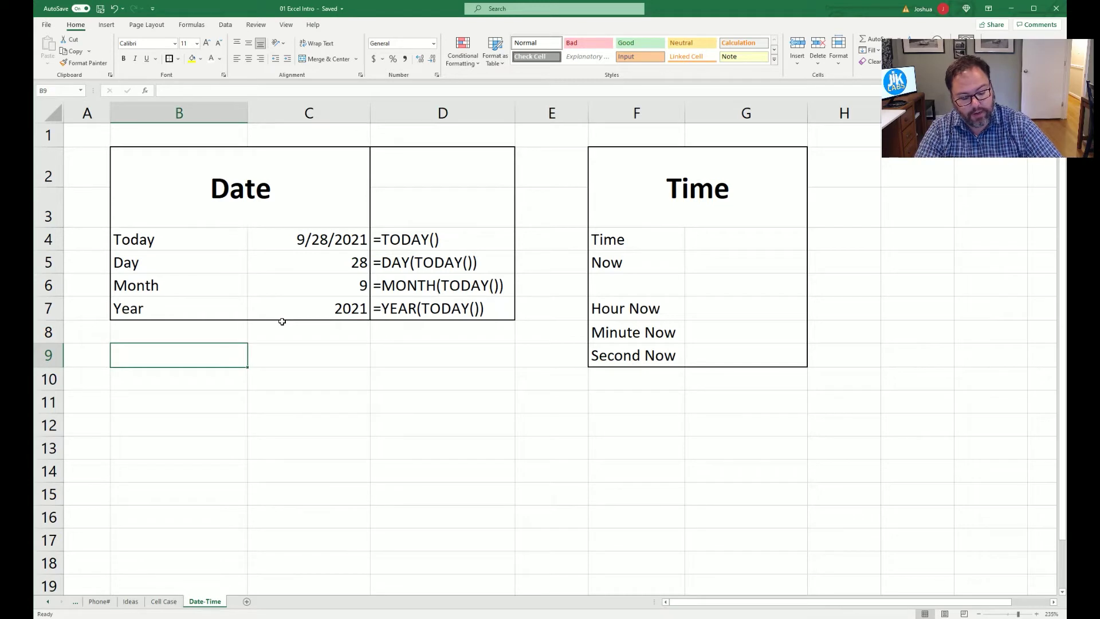
pyautogui.write('9/28/2021')
pyautogui.press('Return')
pyautogui.press('Up')
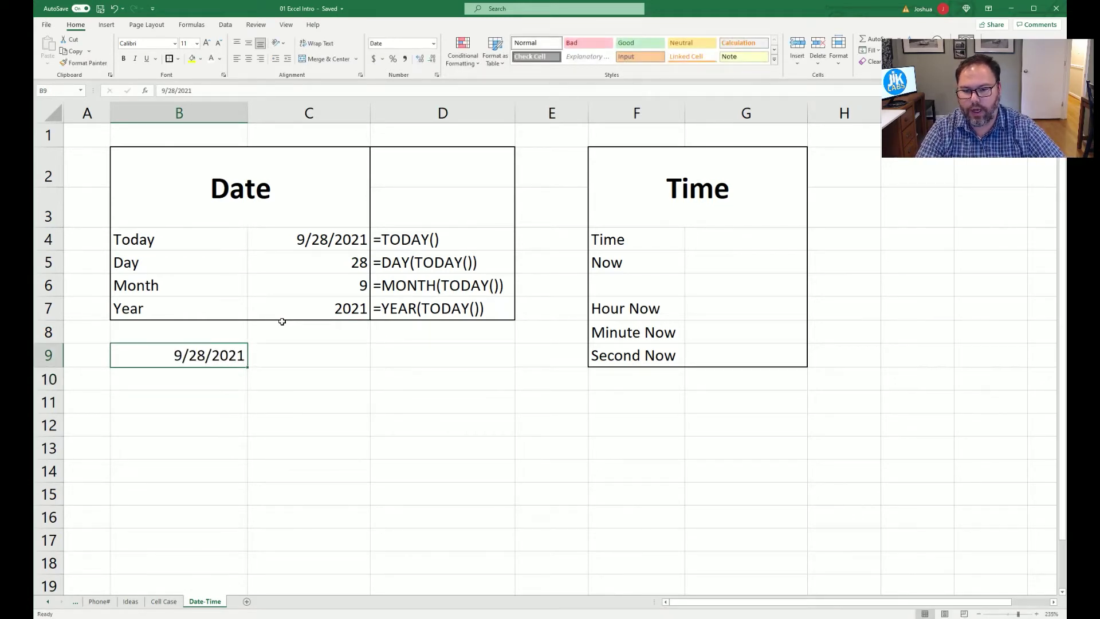
pyautogui.press('Right')
pyautogui.write('Ji')
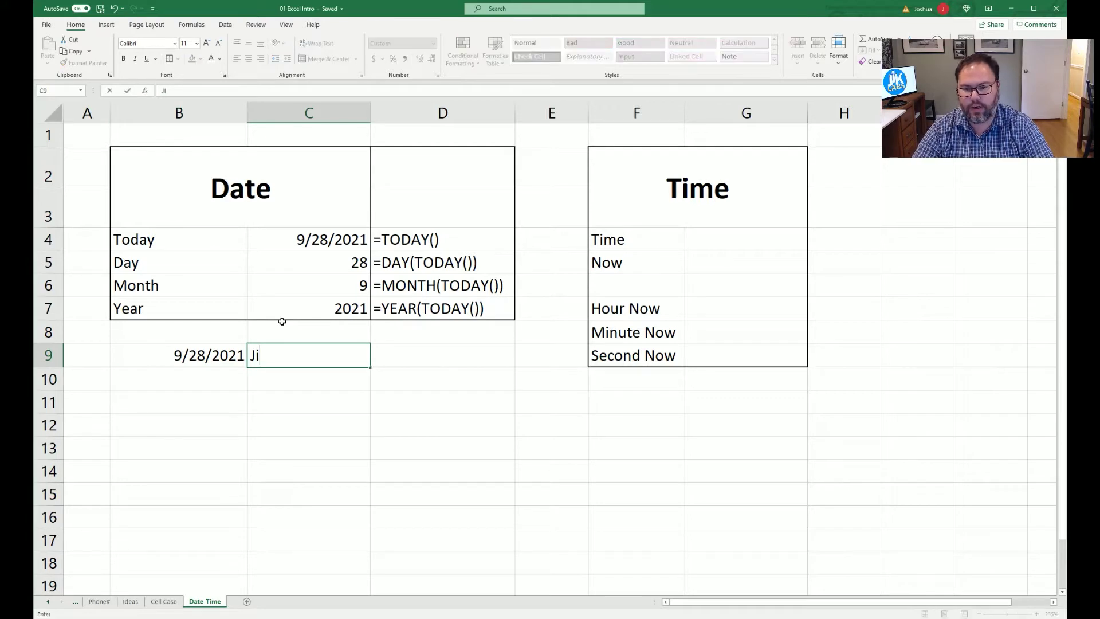
pyautogui.write('K Labs')
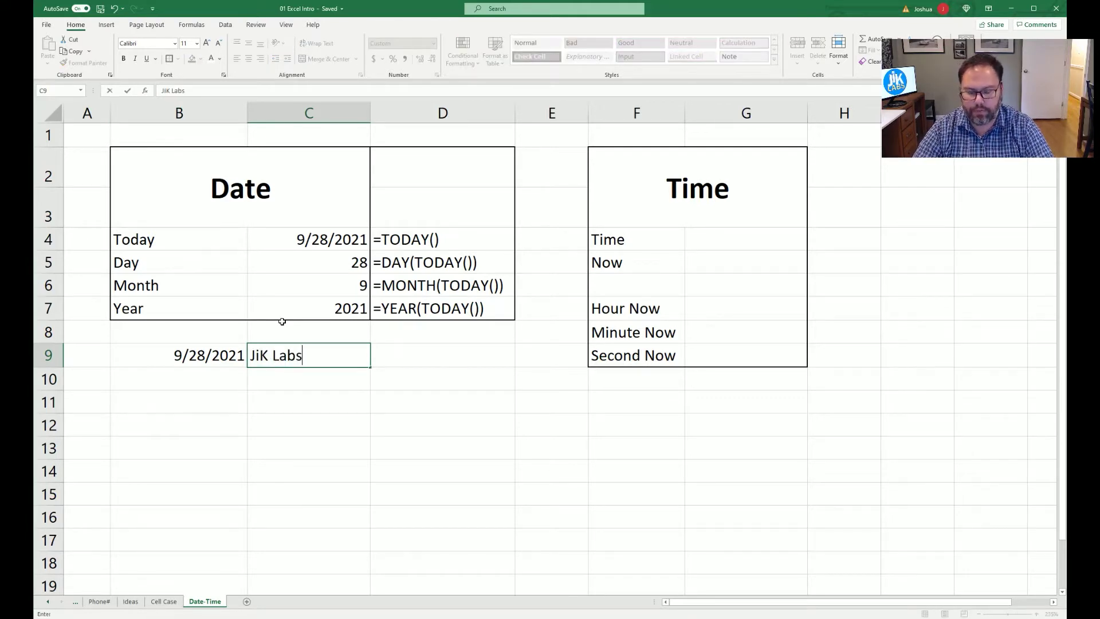
pyautogui.write(' Report')
pyautogui.press('Return')
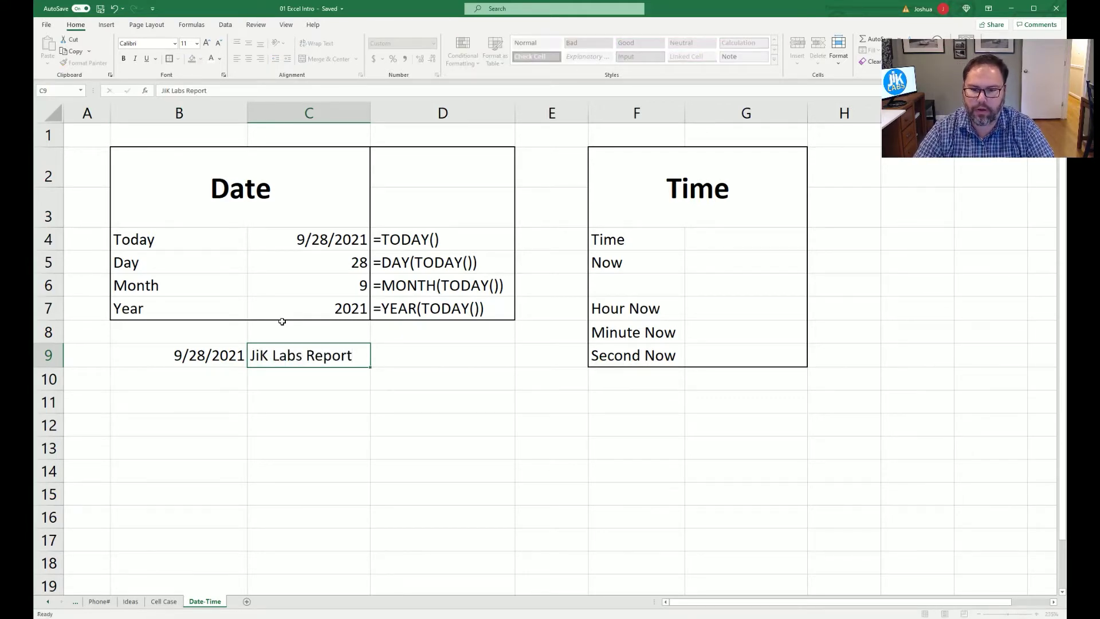
pyautogui.press('Up')
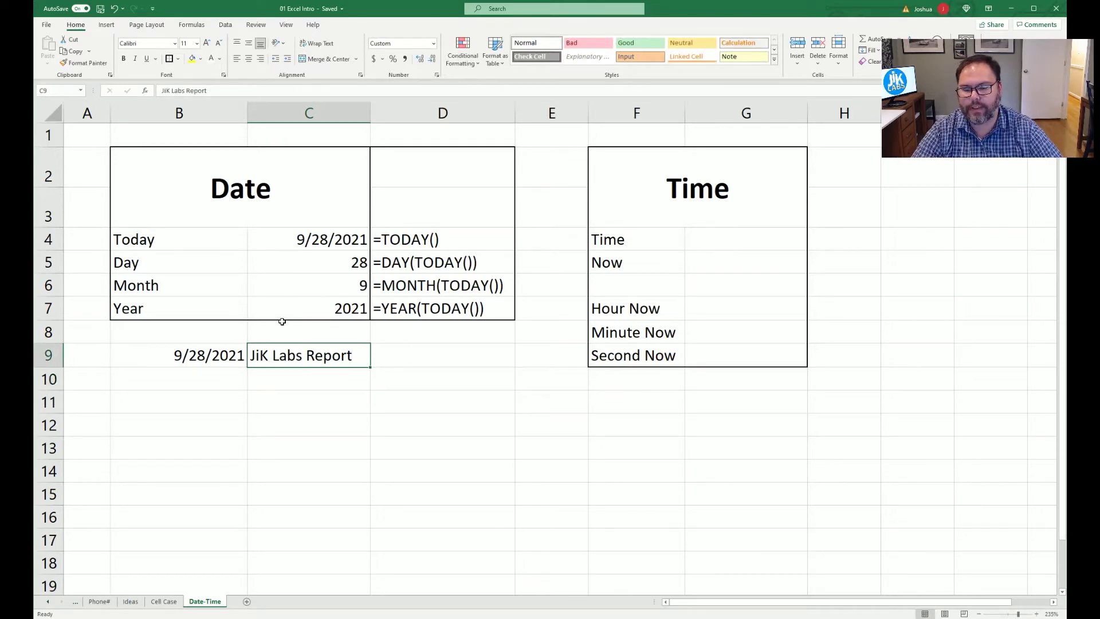
pyautogui.press('Left')
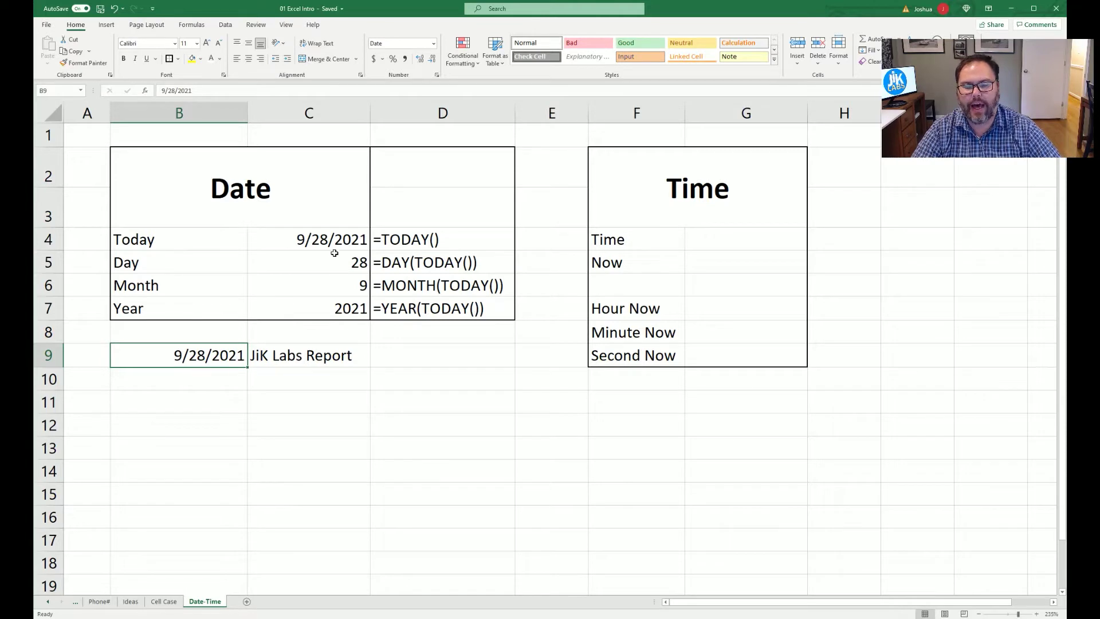
# Step: Review the date results and formula text, then begin a new entry in B11
pyautogui.moveTo(339, 242)
pyautogui.mouseDown()
pyautogui.moveTo(339, 296)
pyautogui.moveTo(338, 238)
pyautogui.mouseUp()
pyautogui.moveTo(434, 240); pyautogui.dragTo(432, 302)
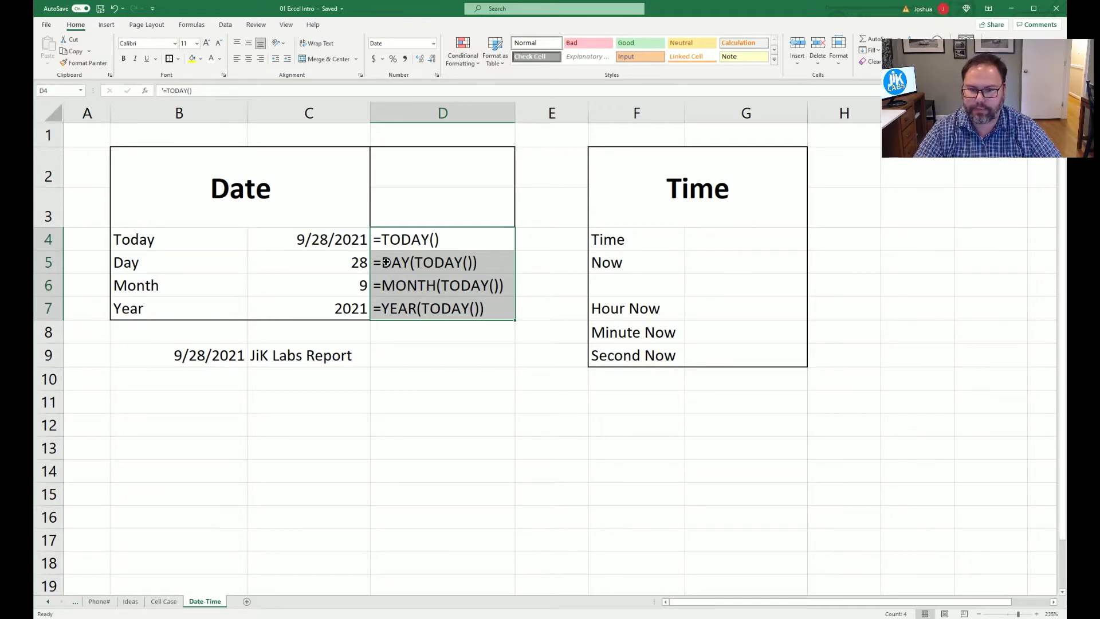
pyautogui.doubleClick(179, 401)
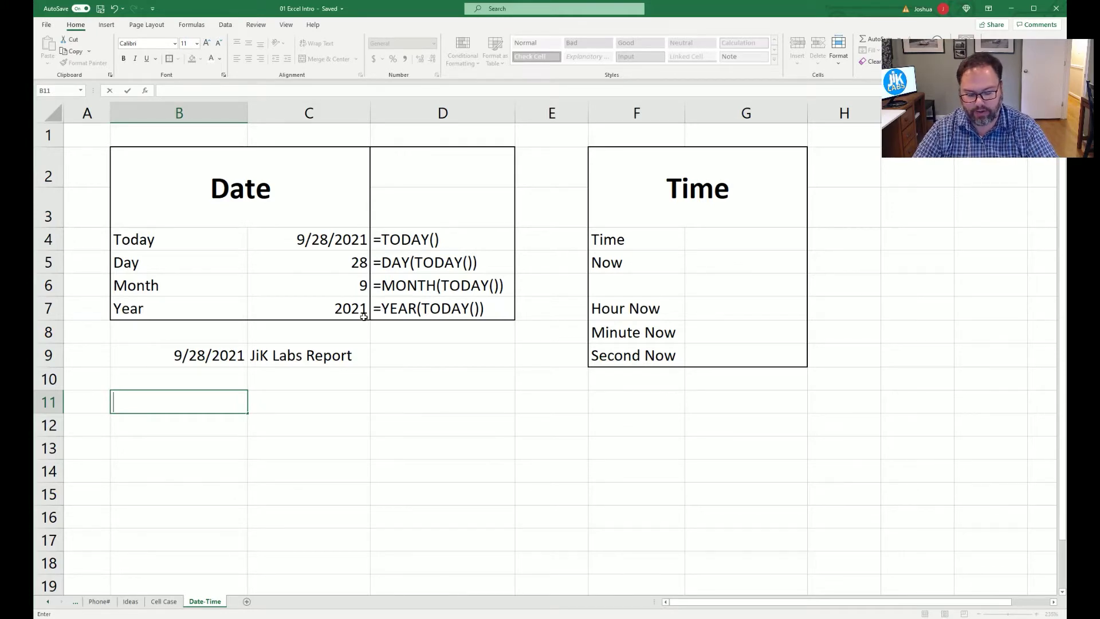
# Step: Add the 'My Age?' and 'DOB' labels with the date of birth 1/1/1981 in C12
pyautogui.write('My Age')
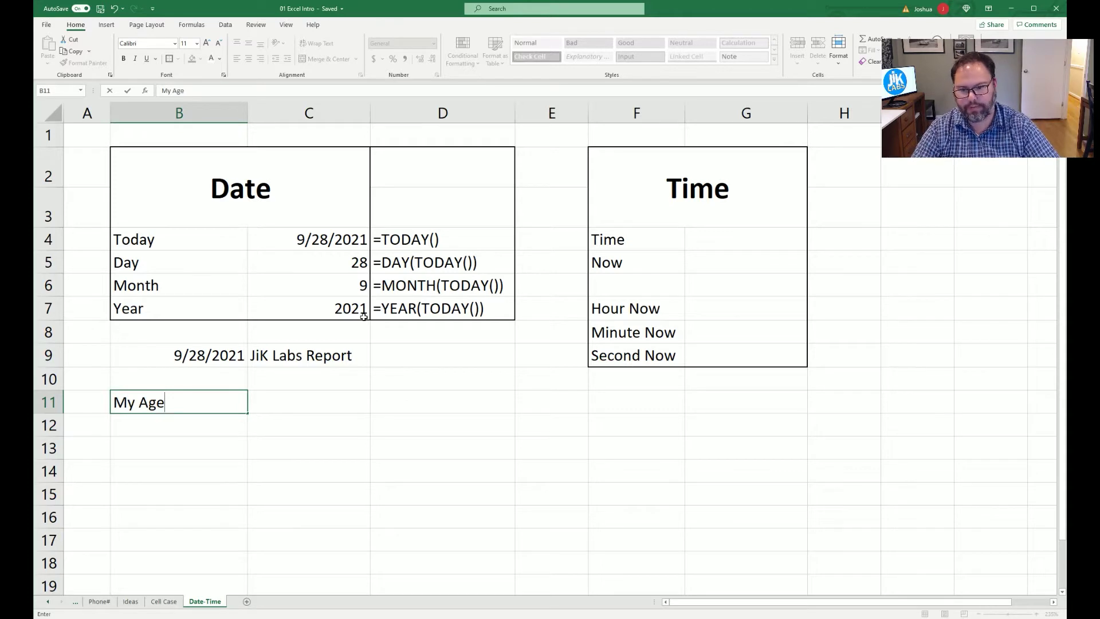
pyautogui.write('?')
pyautogui.press('Return')
pyautogui.write('DOB')
pyautogui.hotkey('ctrl', 'Return')
pyautogui.write('DOB')
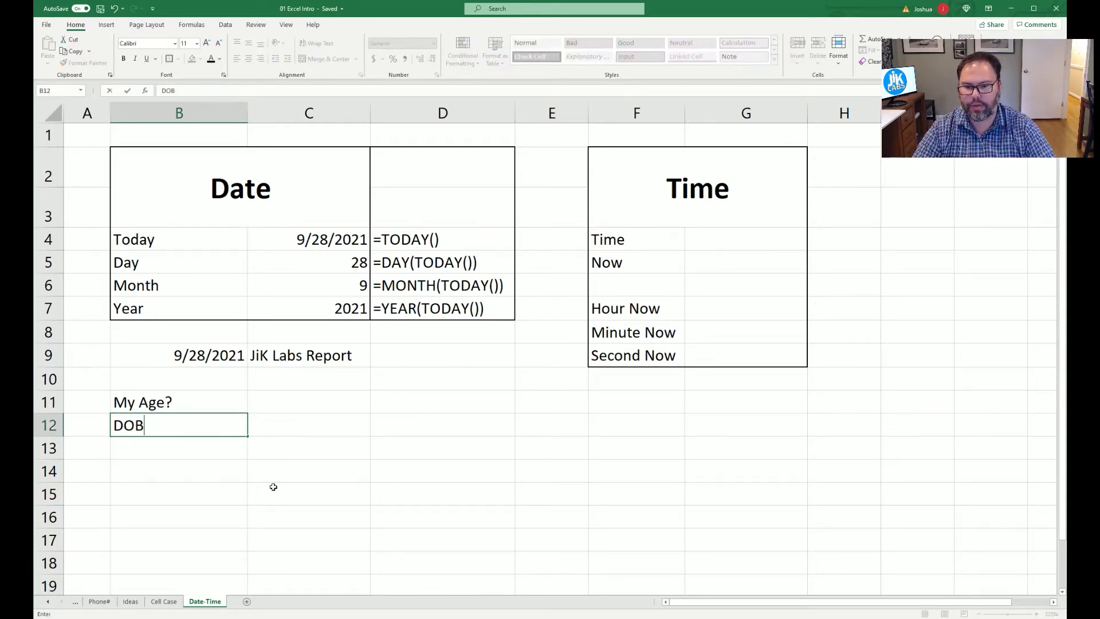
pyautogui.press('Tab')
pyautogui.write('1')
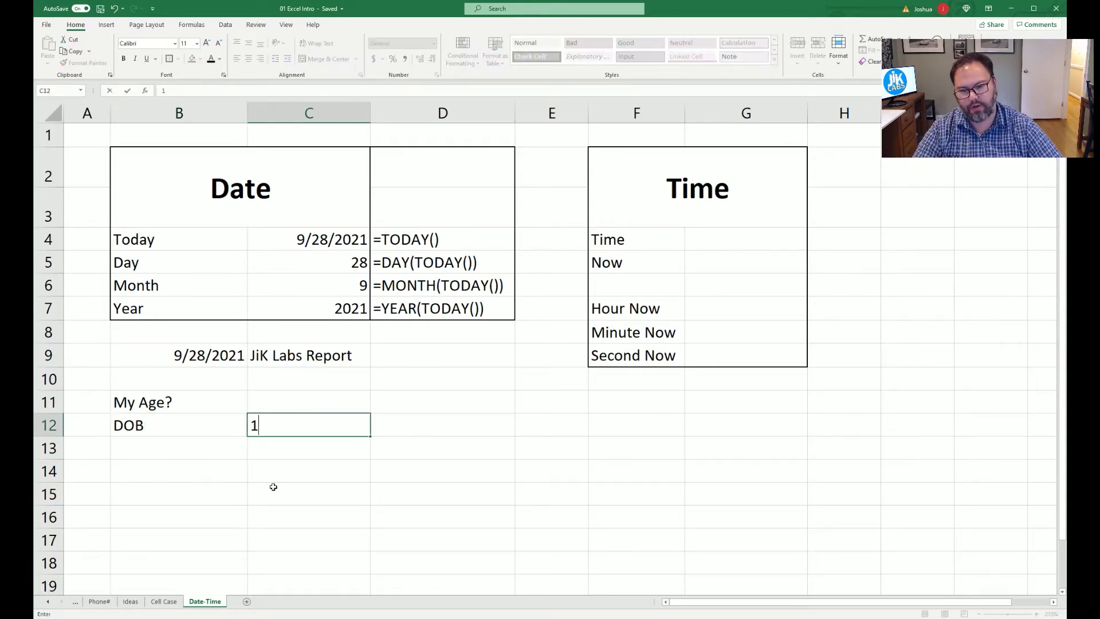
pyautogui.write('/1/')
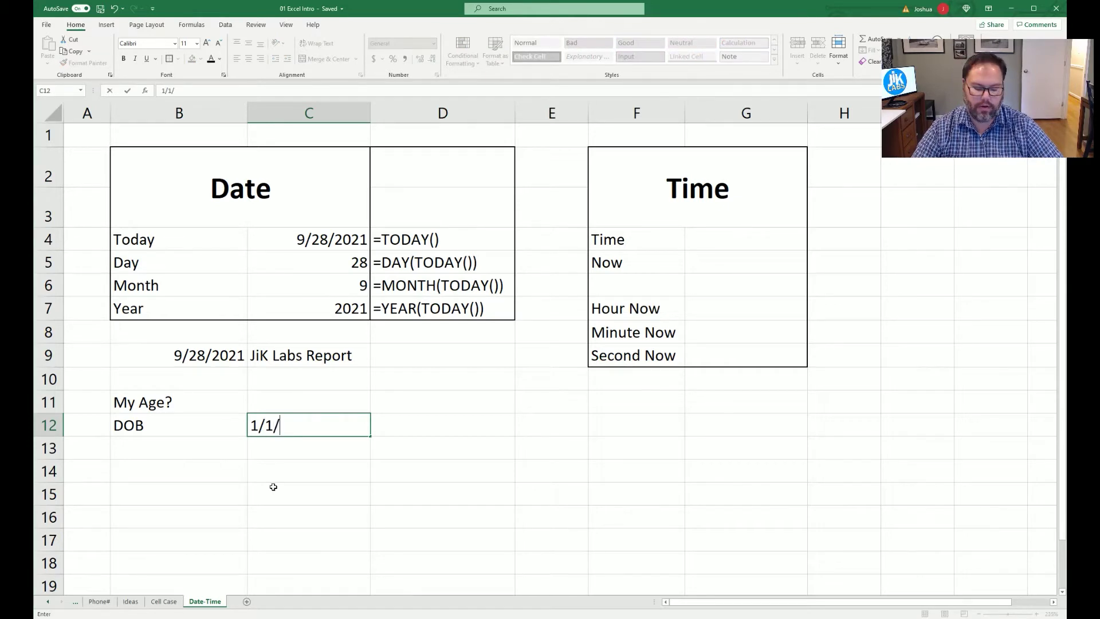
pyautogui.write('20')
pyautogui.press('BackSpace')
pyautogui.press('BackSpace')
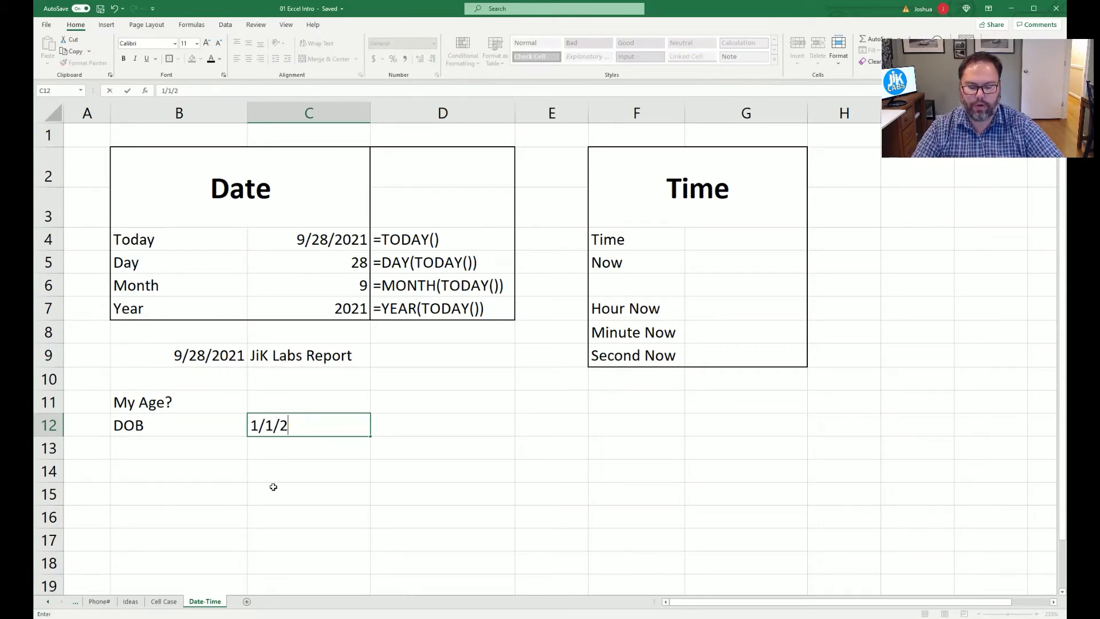
pyautogui.write('198')
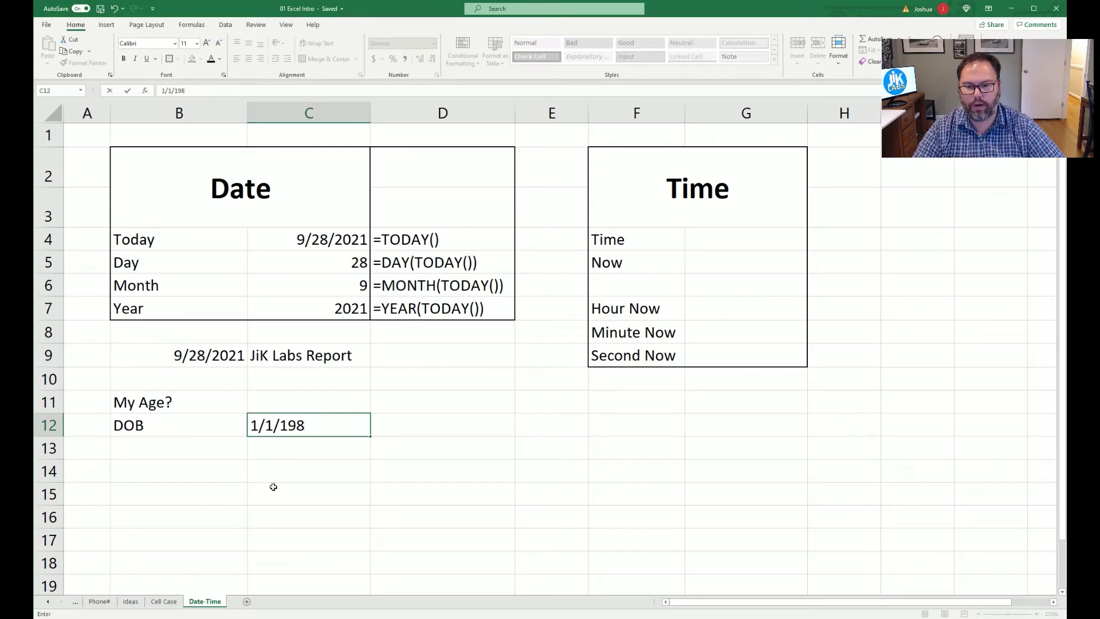
pyautogui.write('1')
pyautogui.press('Return')
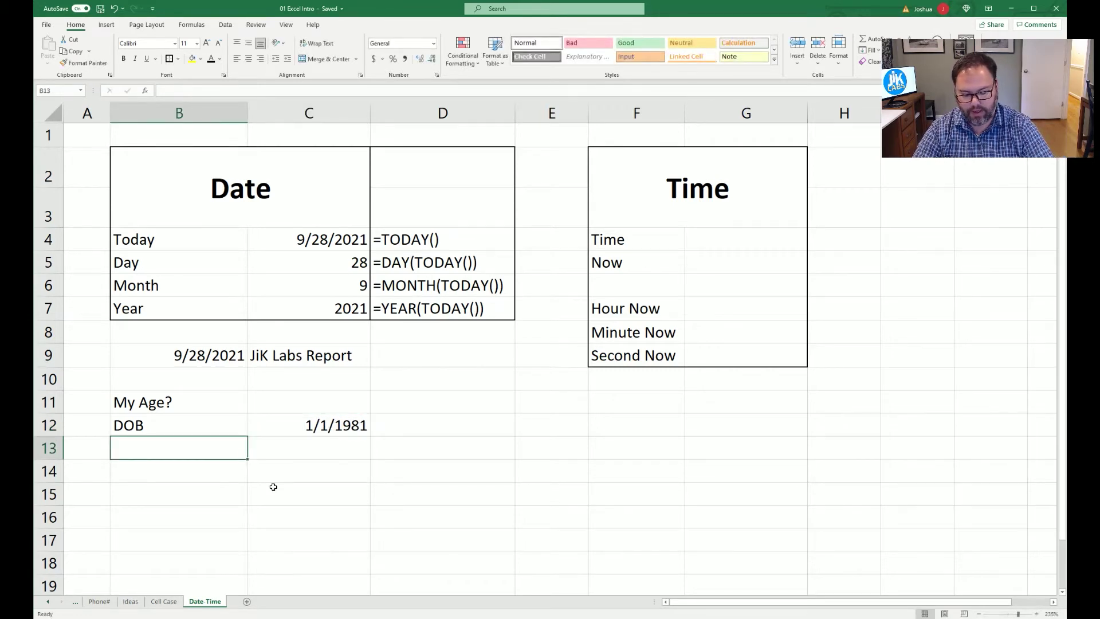
# Step: Add a 'Today is' row with =TODAY() and label the next row 'Age ='
pyautogui.write('Today is')
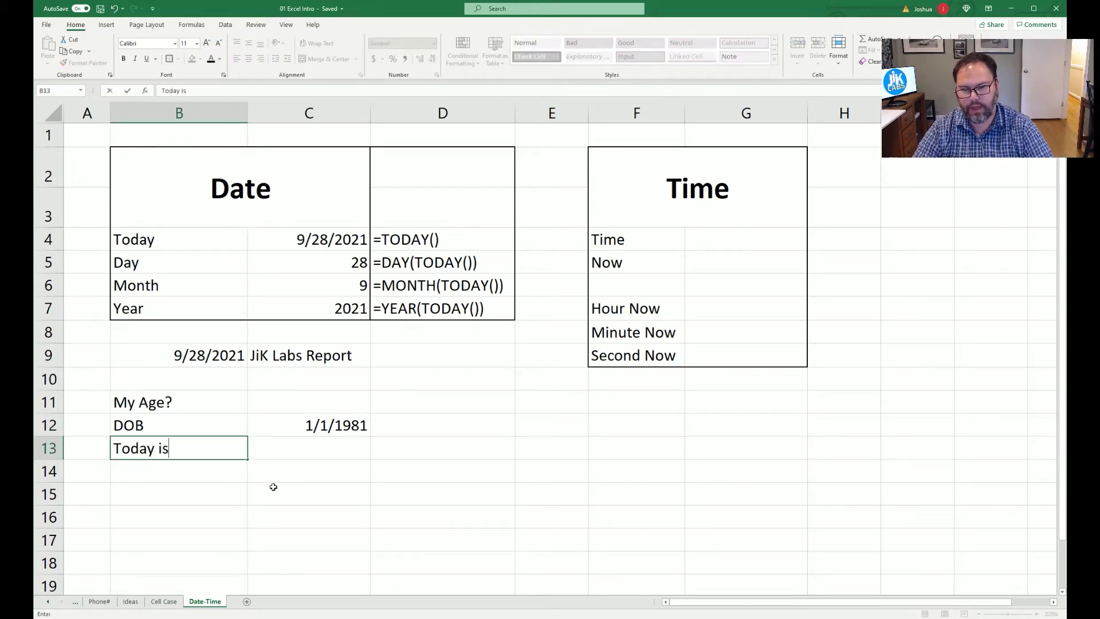
pyautogui.press('Tab')
pyautogui.write('=to')
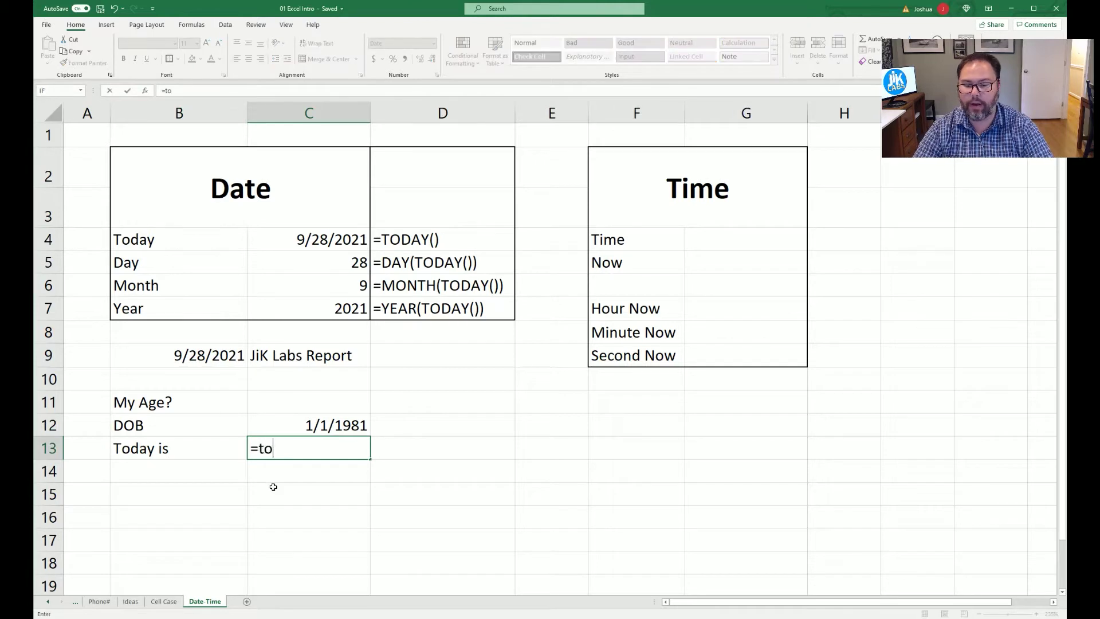
pyautogui.write('day()')
pyautogui.press('Return')
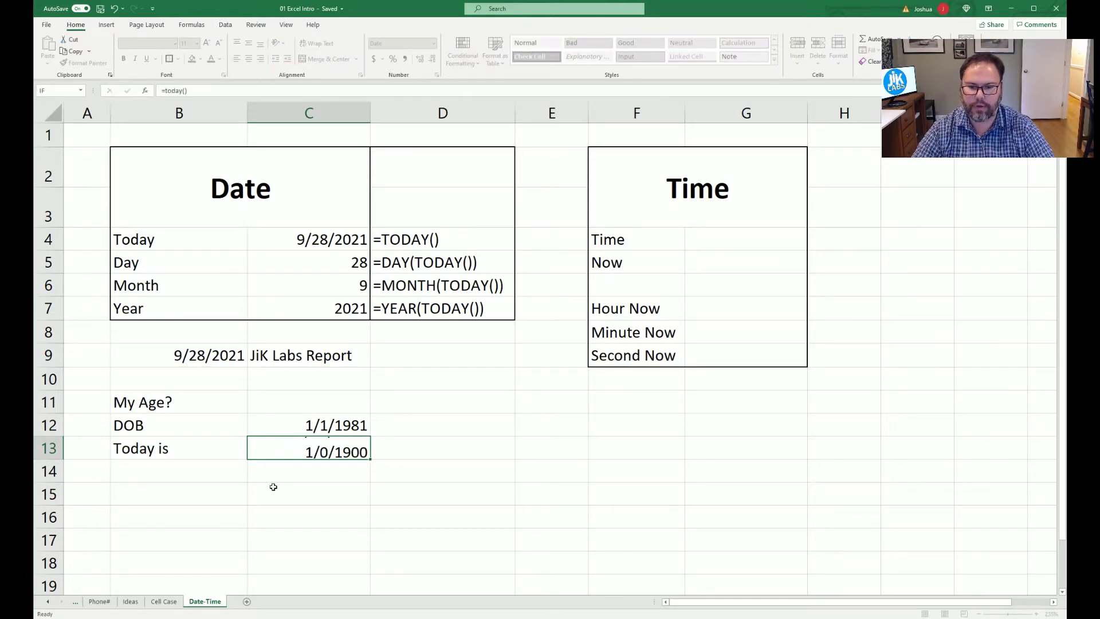
pyautogui.press('Tab')
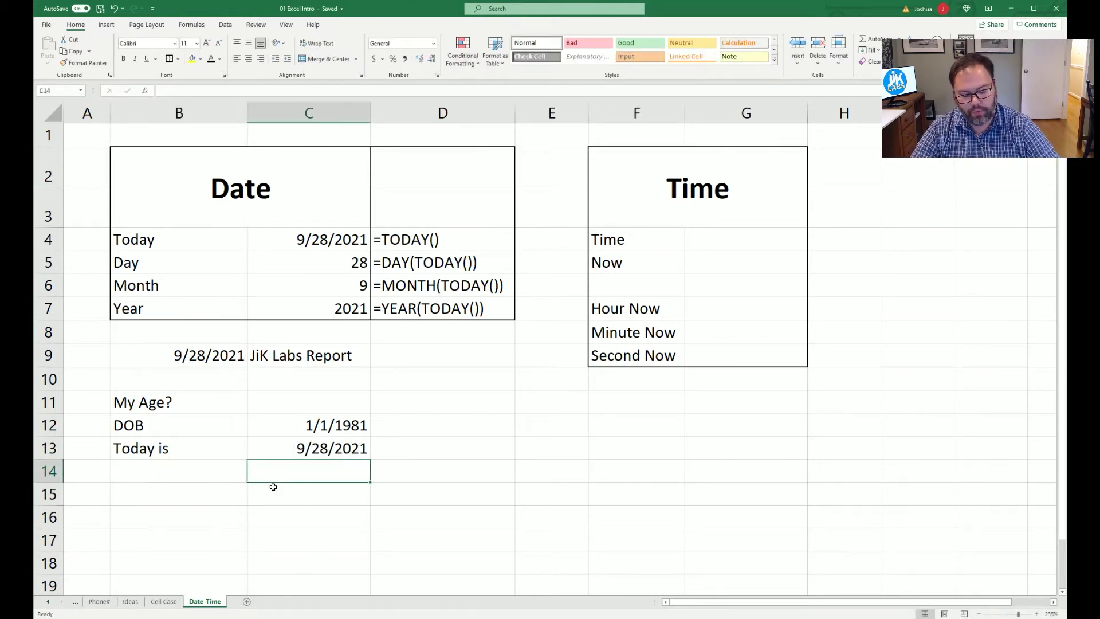
pyautogui.hotkey('shift', 'Tab')
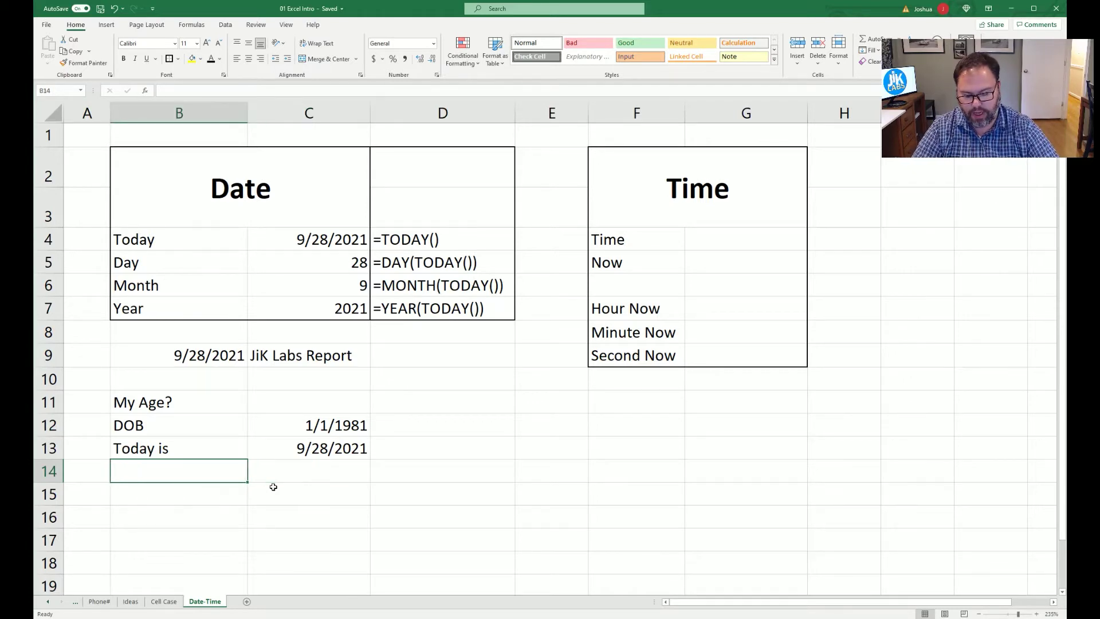
pyautogui.write('Age =')
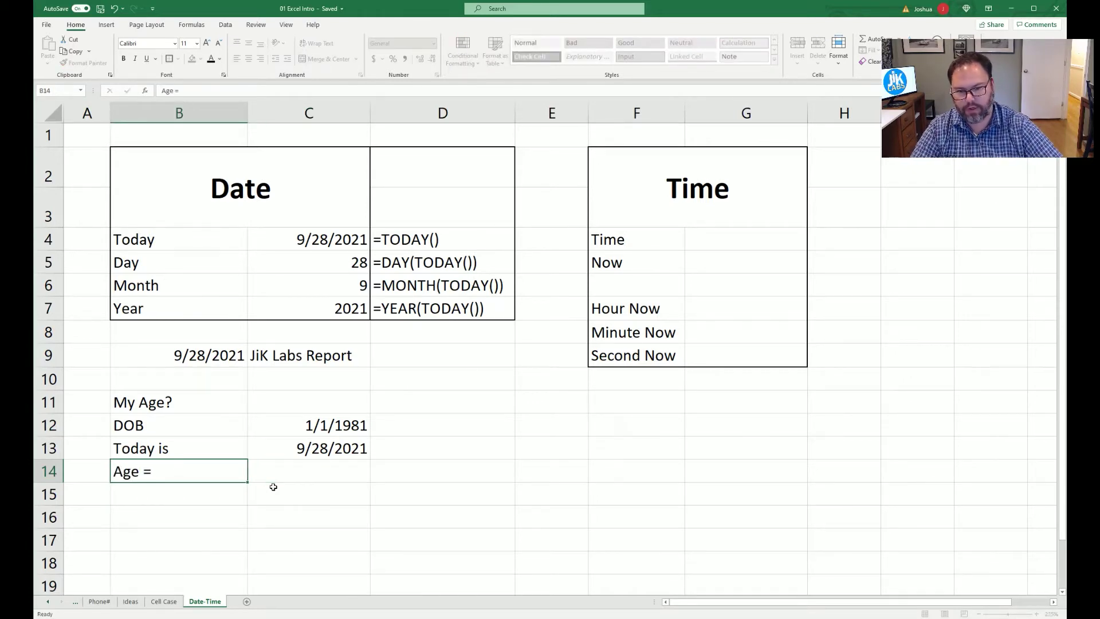
pyautogui.press('Tab')
# Step: Enter =C13-C12 in C14 to get the days between birth and today
pyautogui.write('=')
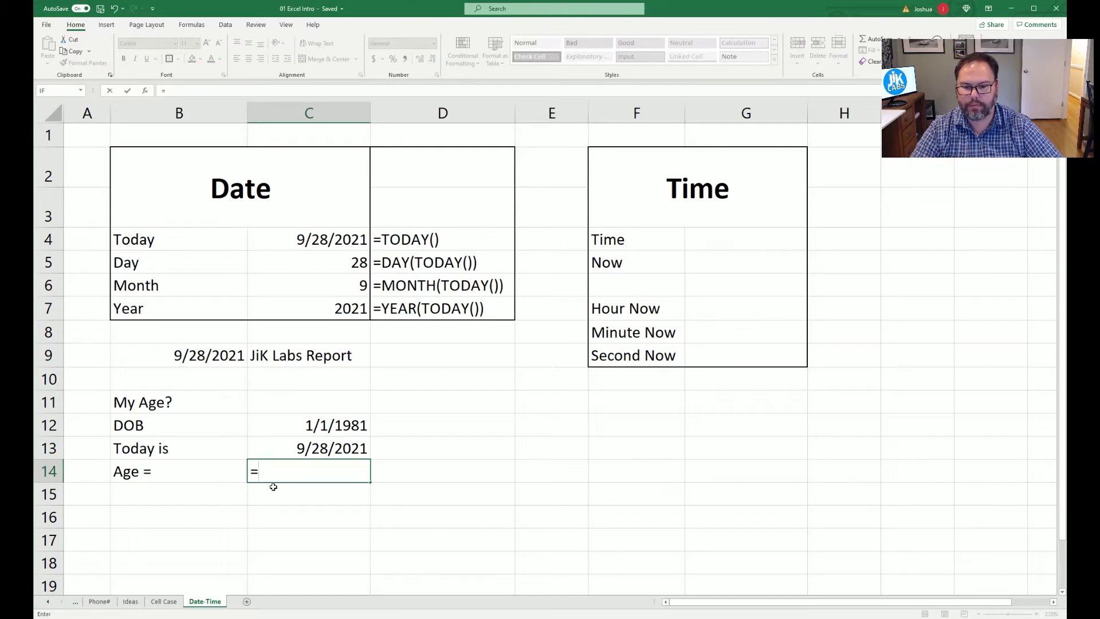
pyautogui.press('Up')
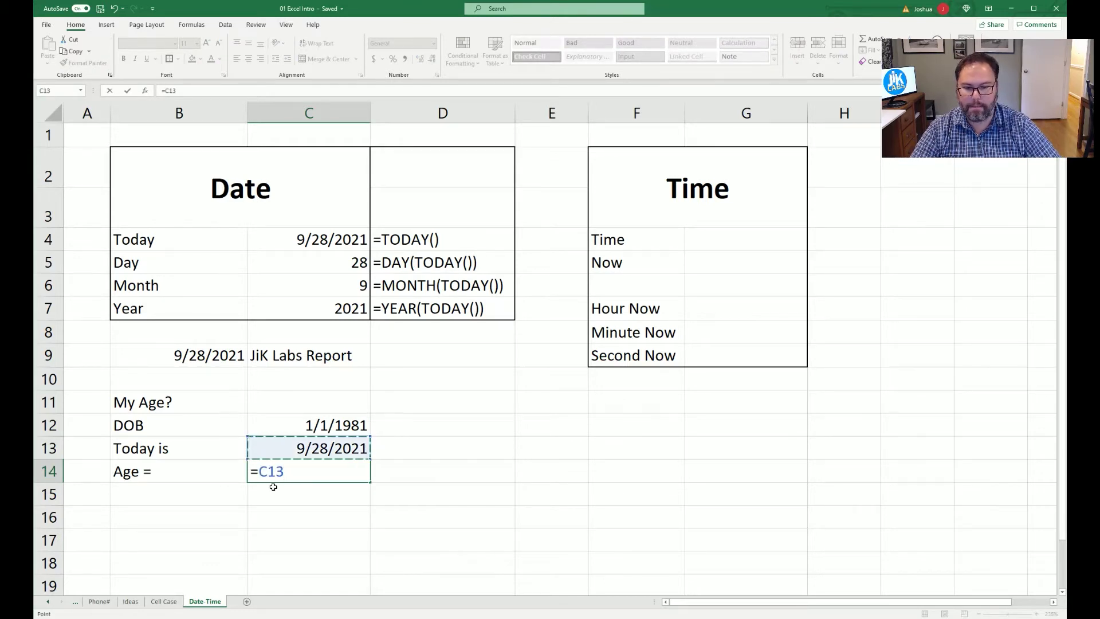
pyautogui.write('-')
pyautogui.press('Up')
pyautogui.press('Up')
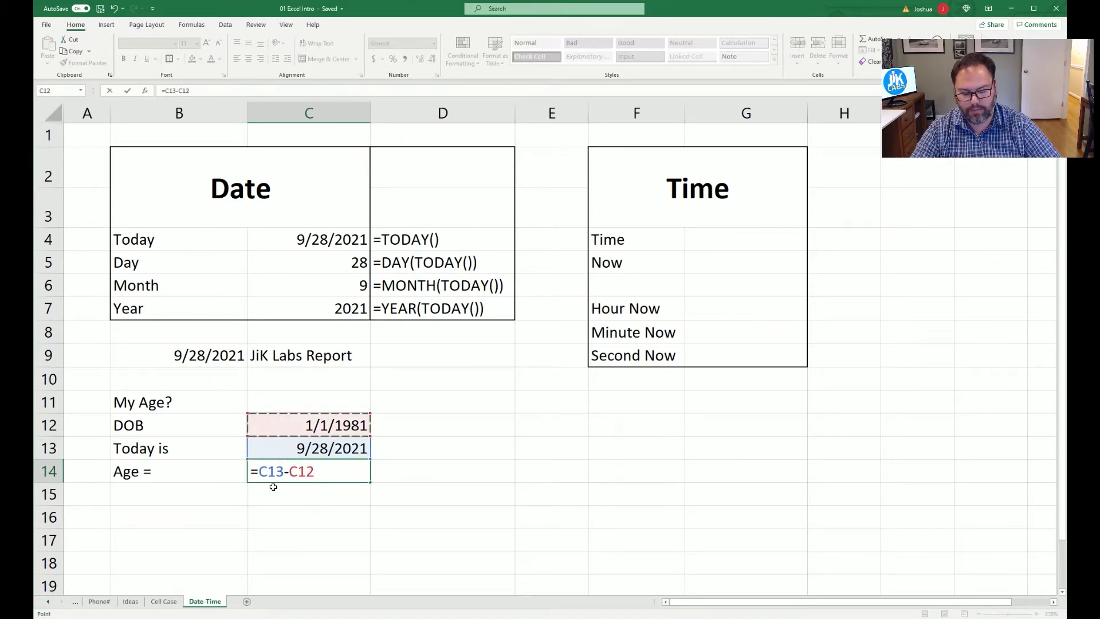
pyautogui.hotkey('ctrl', 'Return')
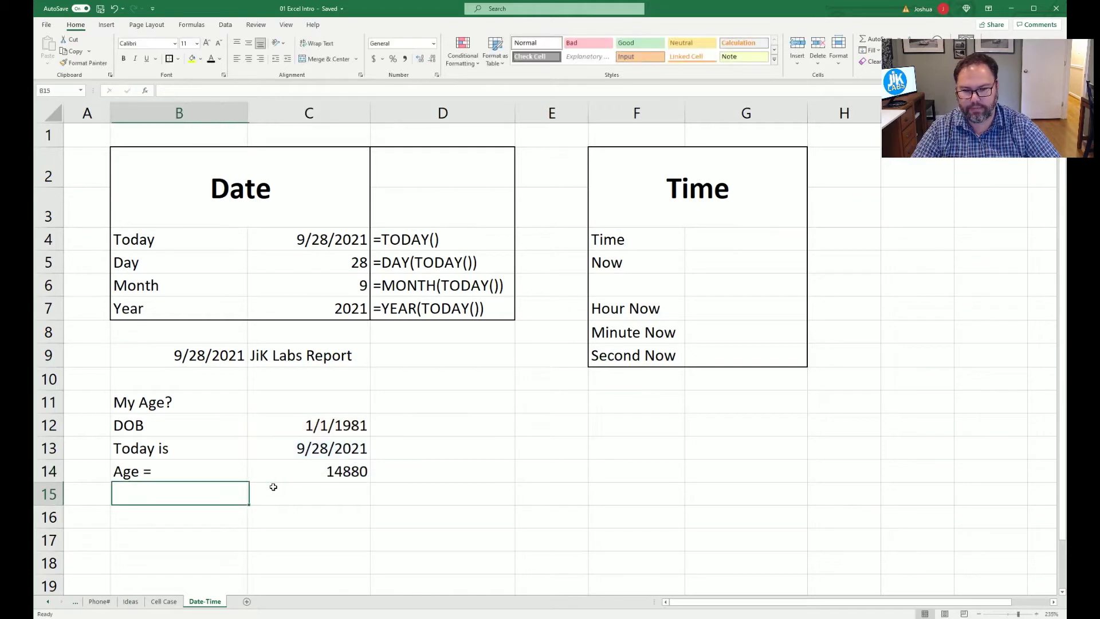
# Step: Change the formula to =(C13-C12)/365, giving an age of 40.76712329 years
pyautogui.press('F2')
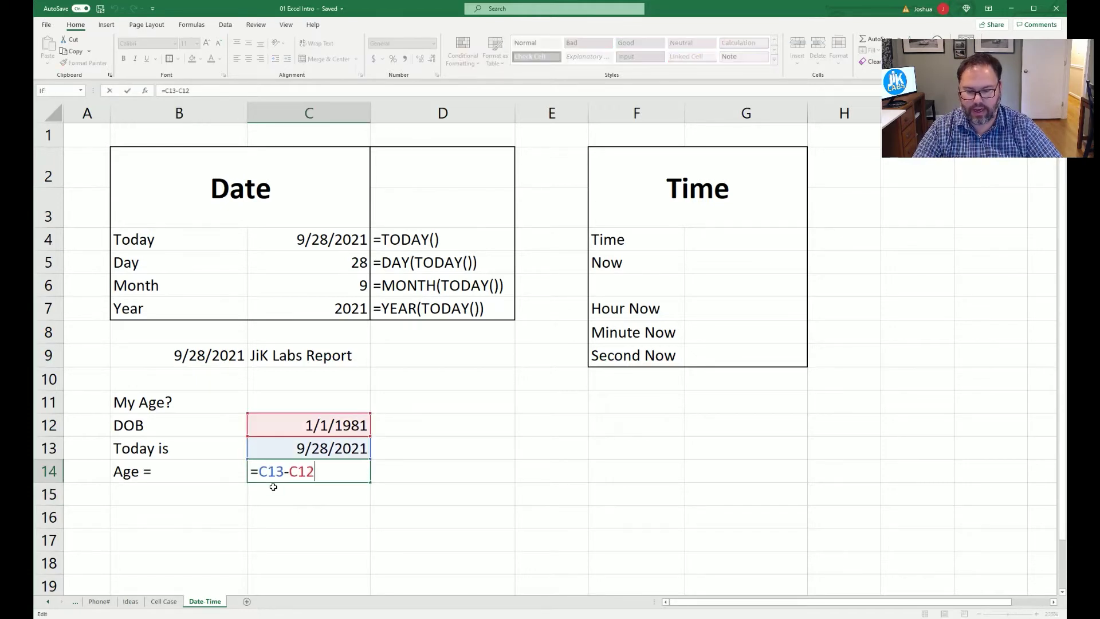
pyautogui.write(')')
pyautogui.press('Left')
pyautogui.press('Left')
pyautogui.press('Left')
pyautogui.press('Left')
pyautogui.press('Left')
pyautogui.press('Left')
pyautogui.press('Left')
pyautogui.press('Left')
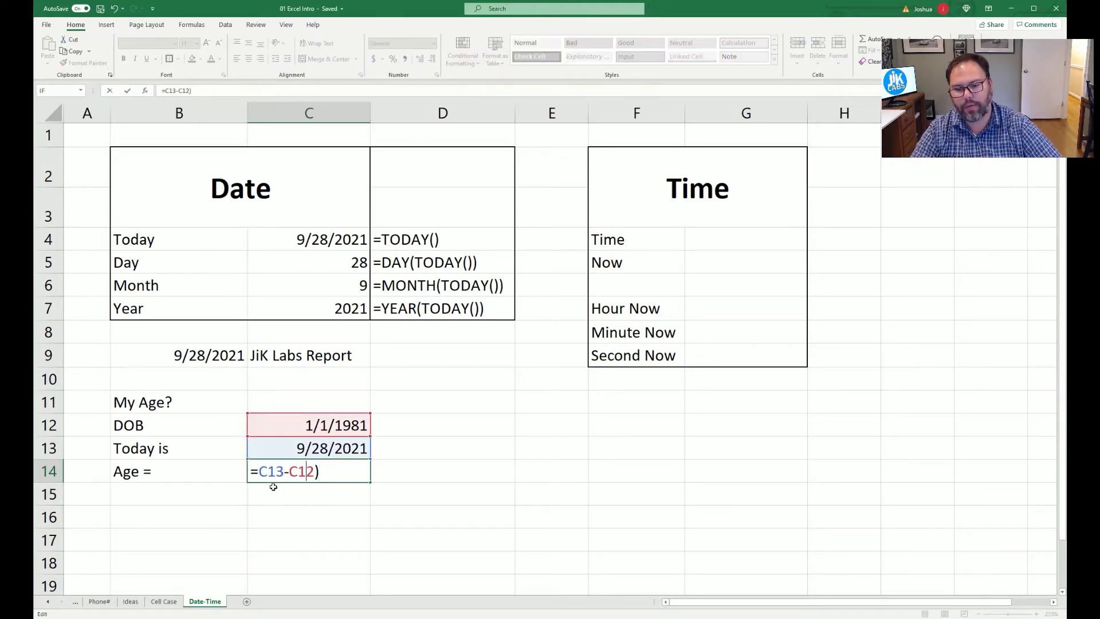
pyautogui.write('(')
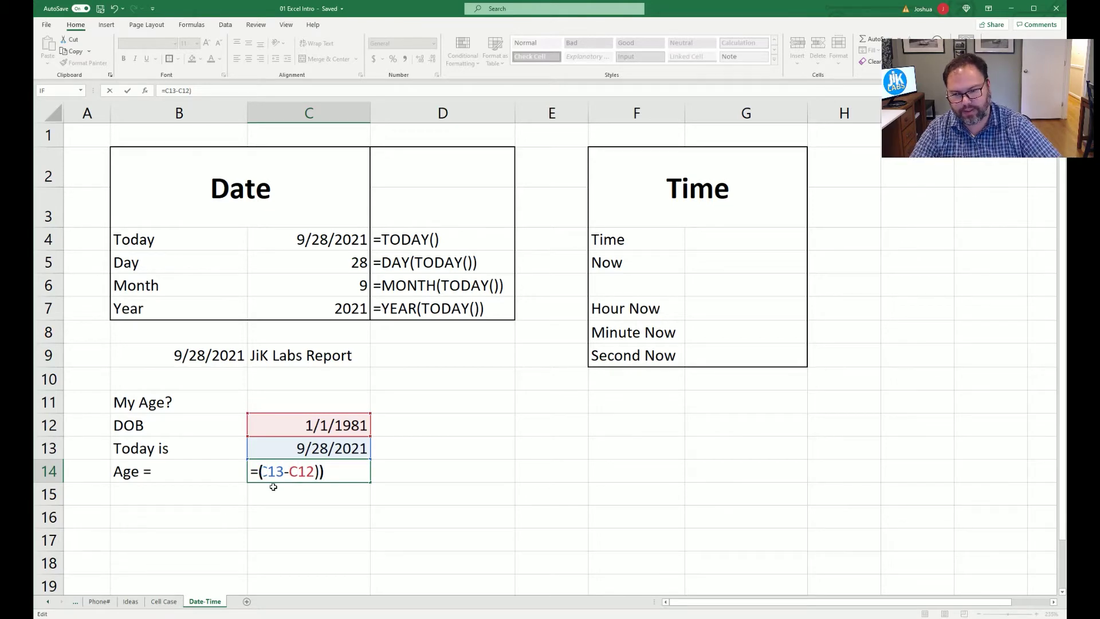
pyautogui.press('End')
pyautogui.write('/365')
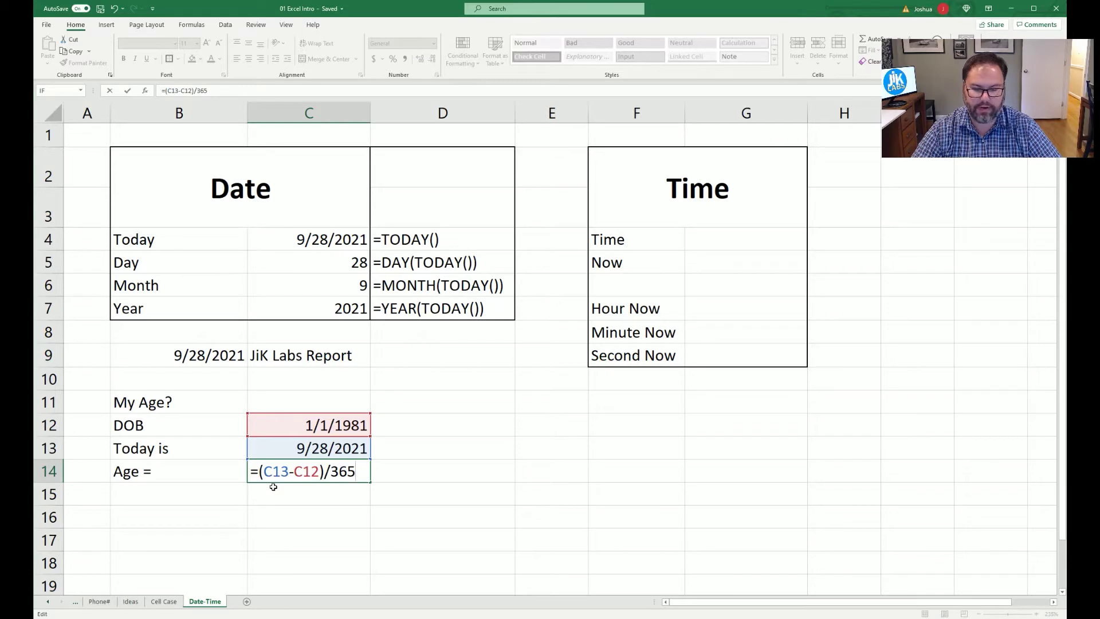
pyautogui.press('Return')
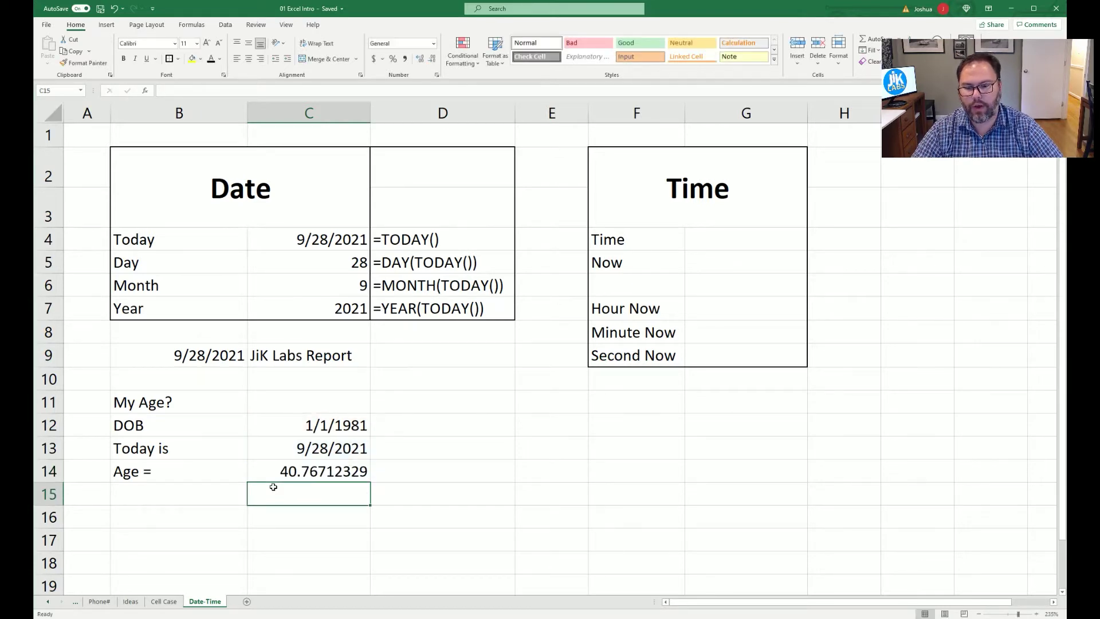
pyautogui.press('Up')
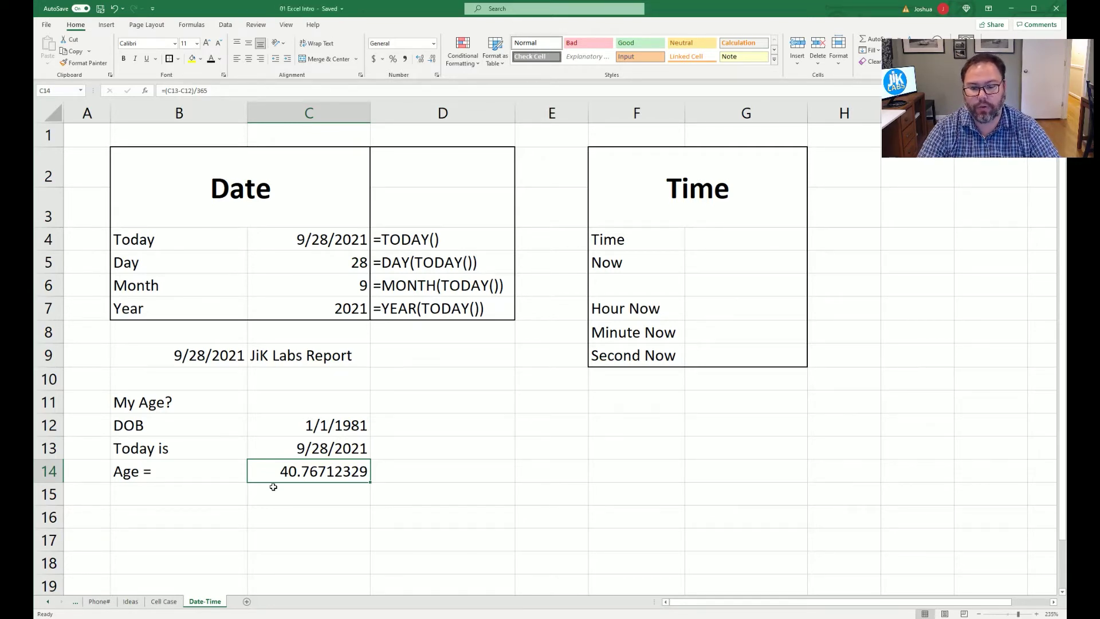
pyautogui.press('Down')
pyautogui.press('Left')
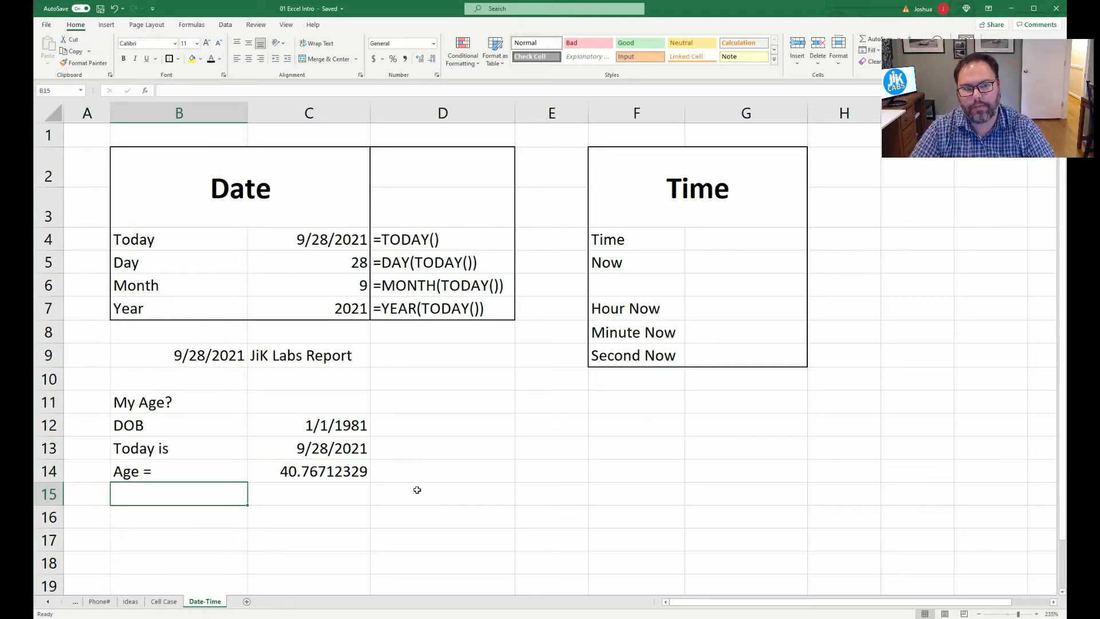
# Step: Label B15 'DATEDIF' and enter =DATEDIF(C12,C13,D15) in C15, with its unit taken from D15
pyautogui.write('DATEDIF')
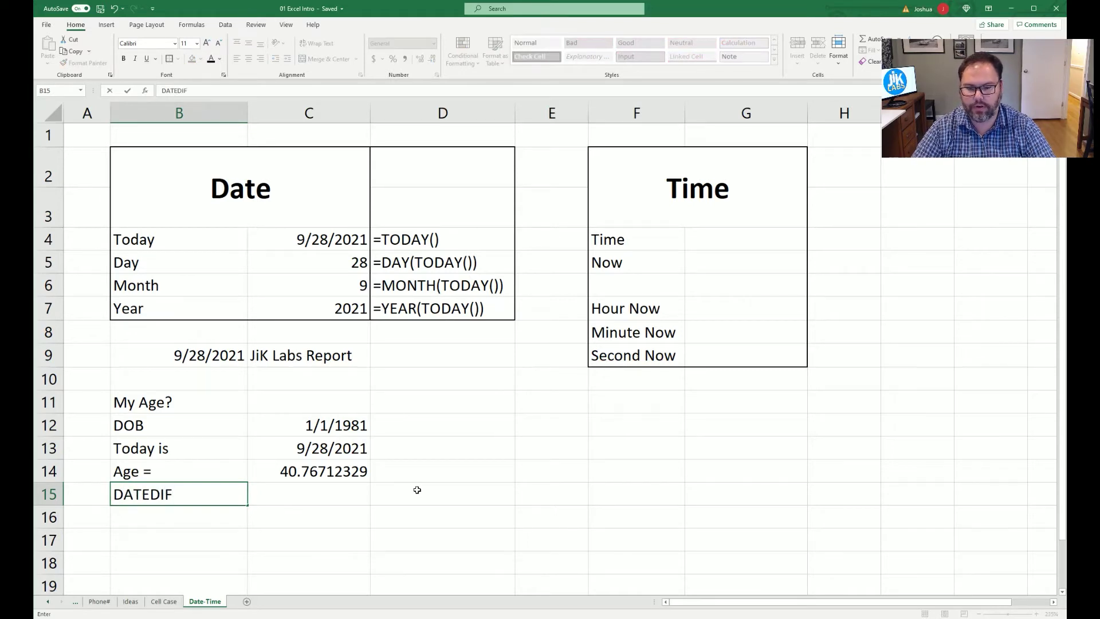
pyautogui.press('Tab')
pyautogui.write('=')
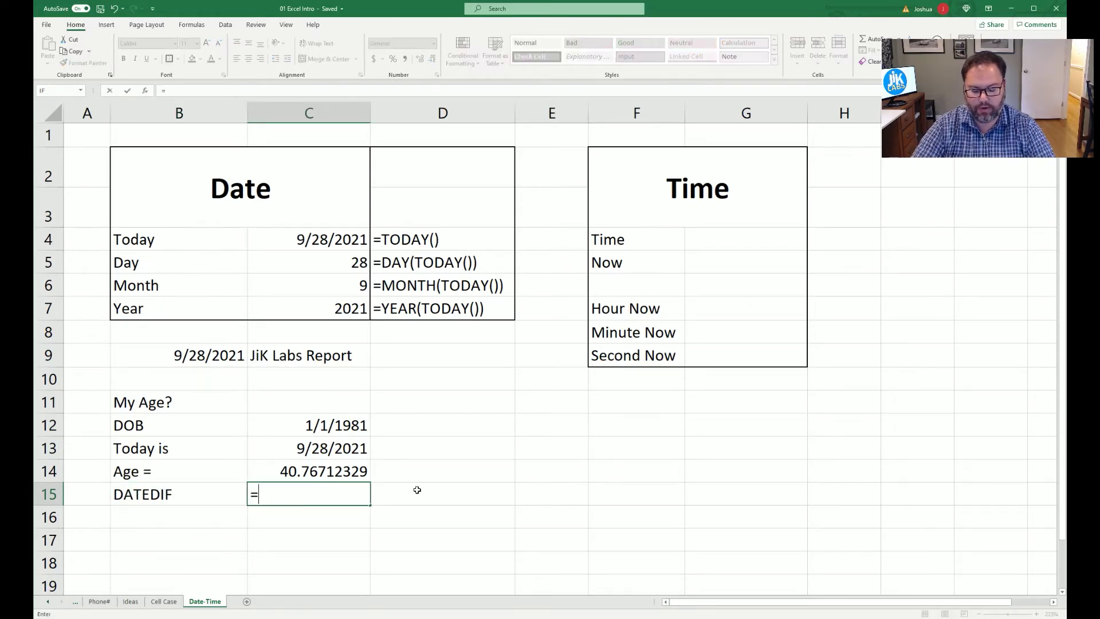
pyautogui.write('datedif(')
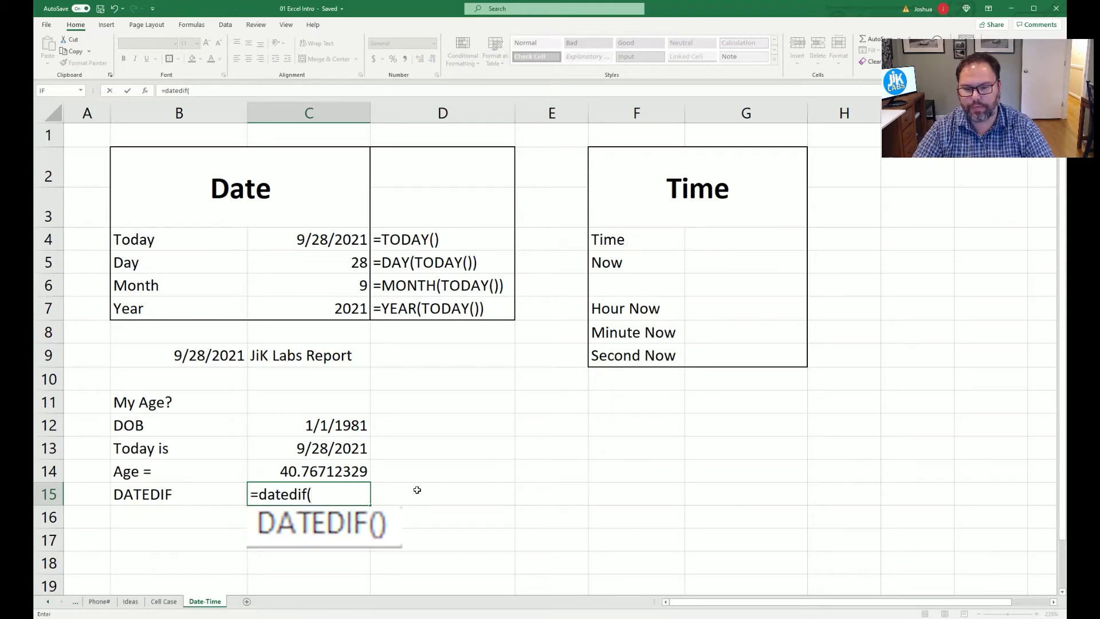
pyautogui.click(339, 425)
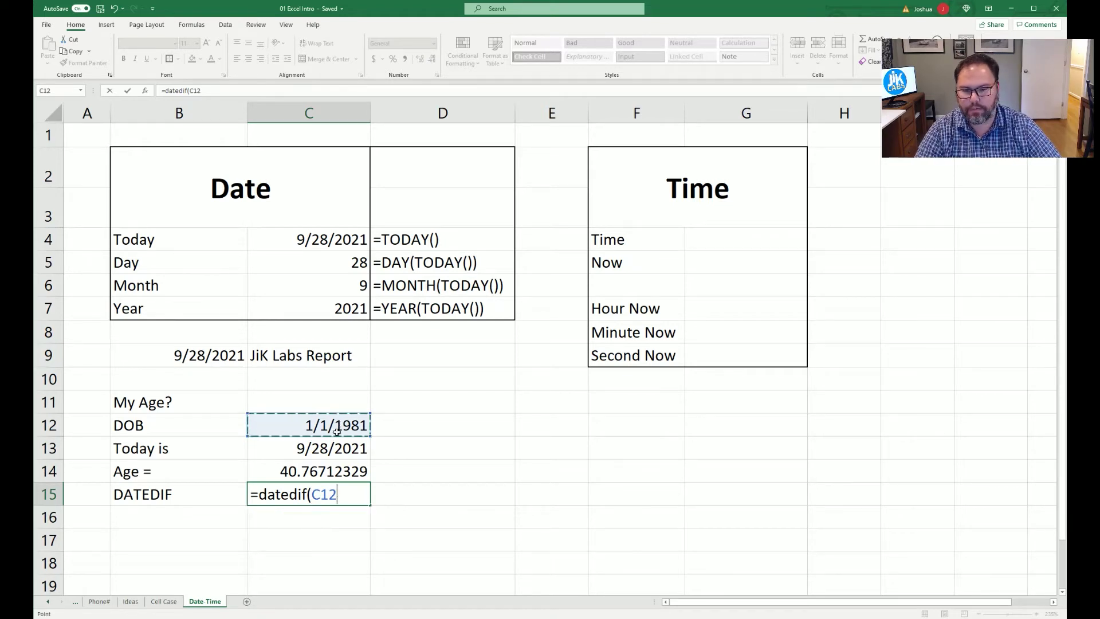
pyautogui.write(',')
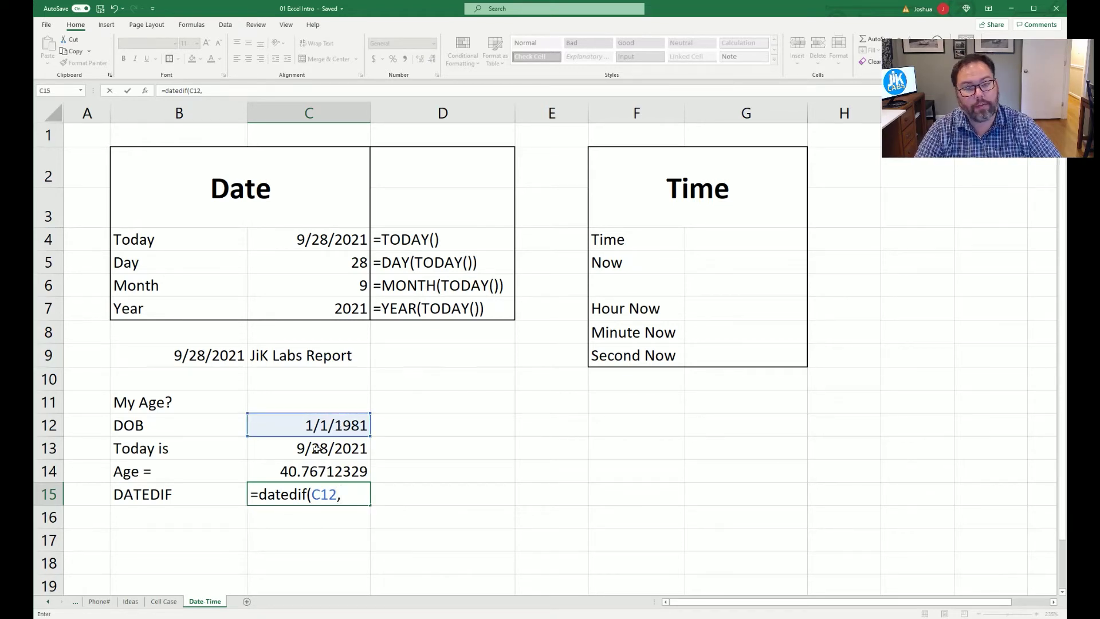
pyautogui.click(316, 450)
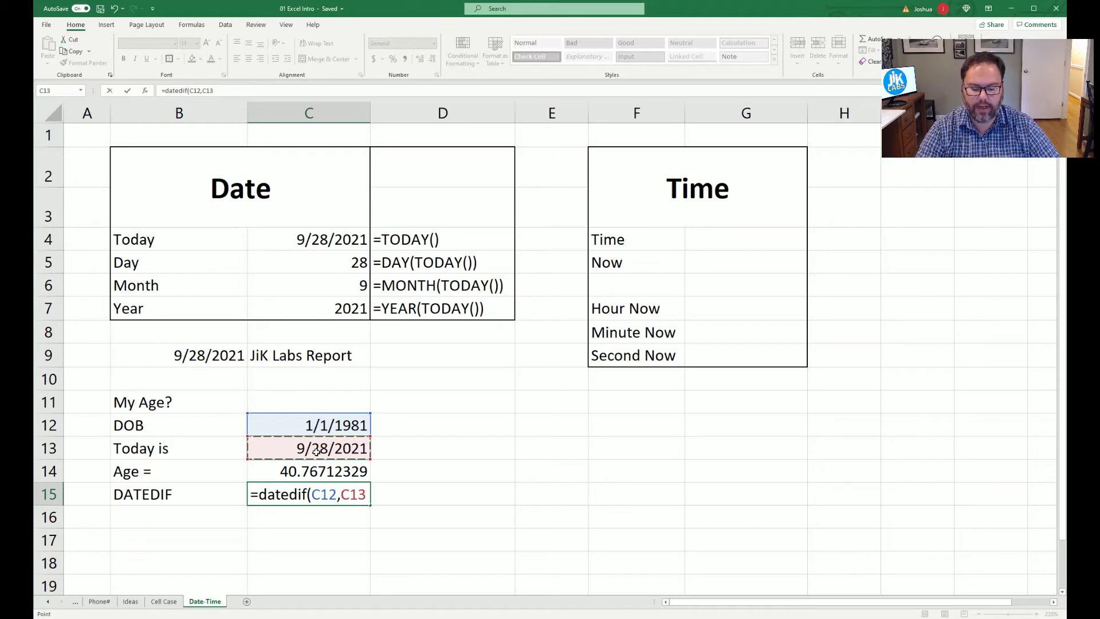
pyautogui.write(',')
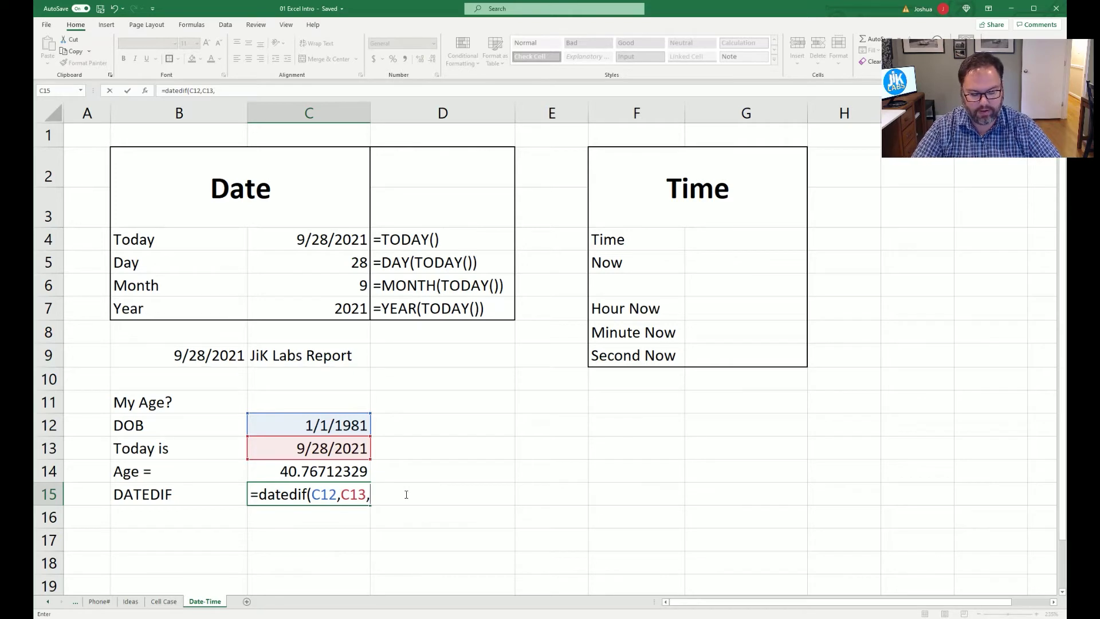
pyautogui.write('D15)')
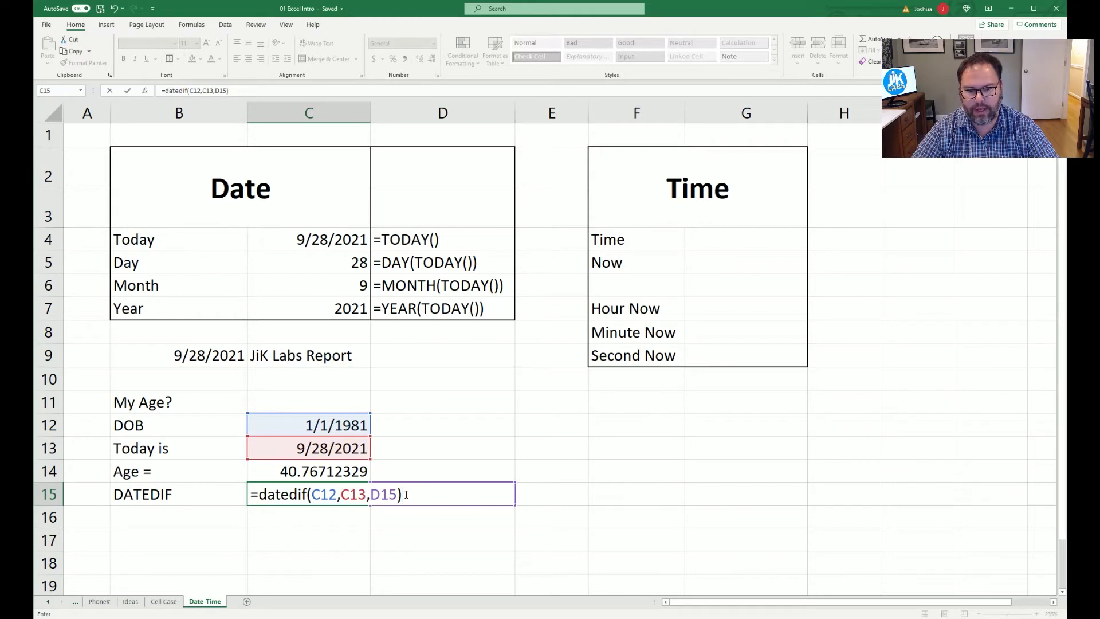
pyautogui.press('Return')
pyautogui.click(405, 494)
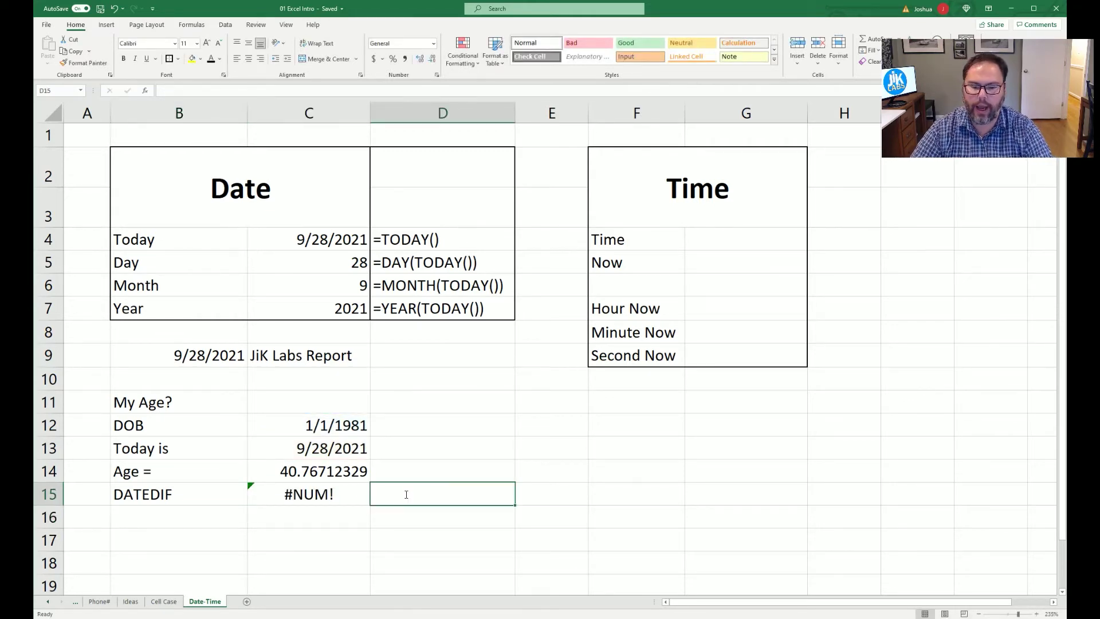
# Step: Enter Y as the DATEDIF unit in D15, giving 40 years
pyautogui.write('Y')
pyautogui.press('Return')
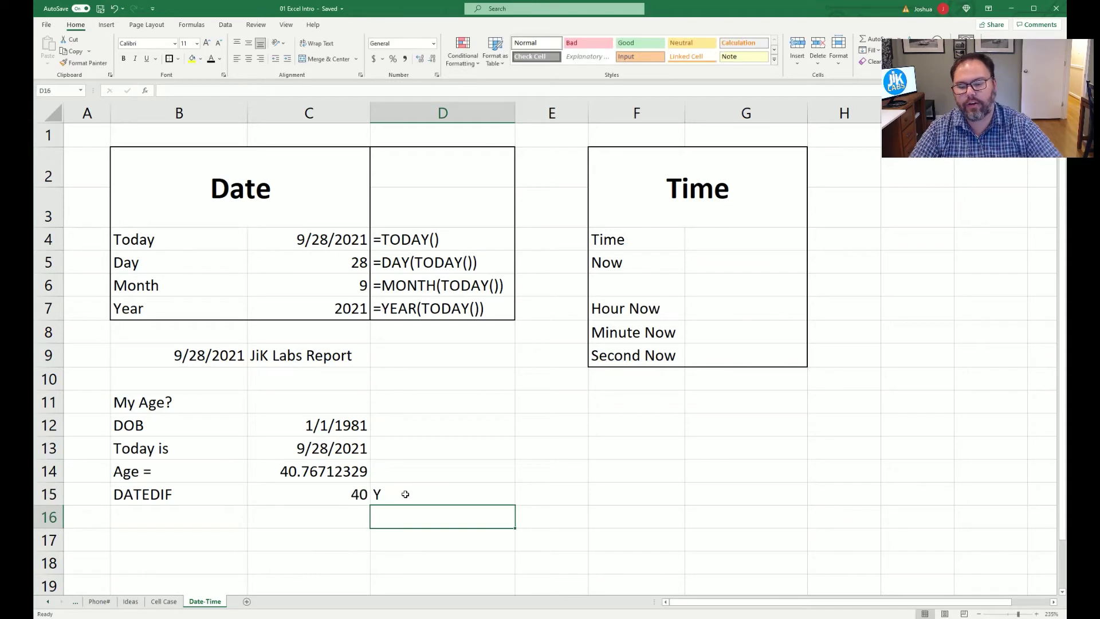
pyautogui.press('Up')
pyautogui.press('Left')
pyautogui.press('Up')
pyautogui.press('Up')
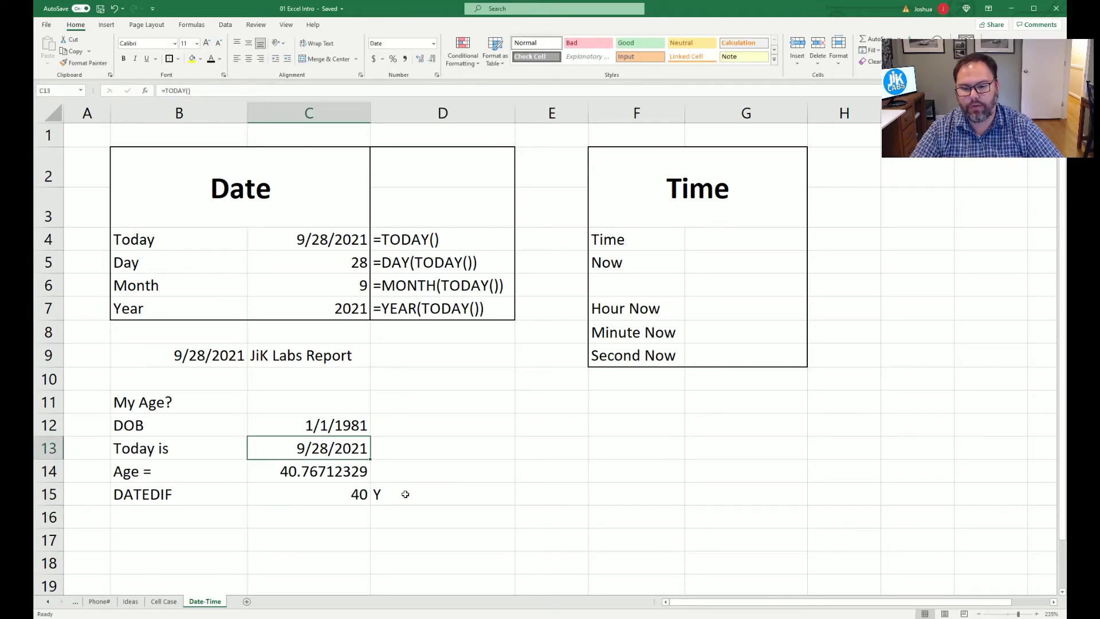
pyautogui.hotkey('shift', 'Up')
pyautogui.press('Down')
pyautogui.press('Down')
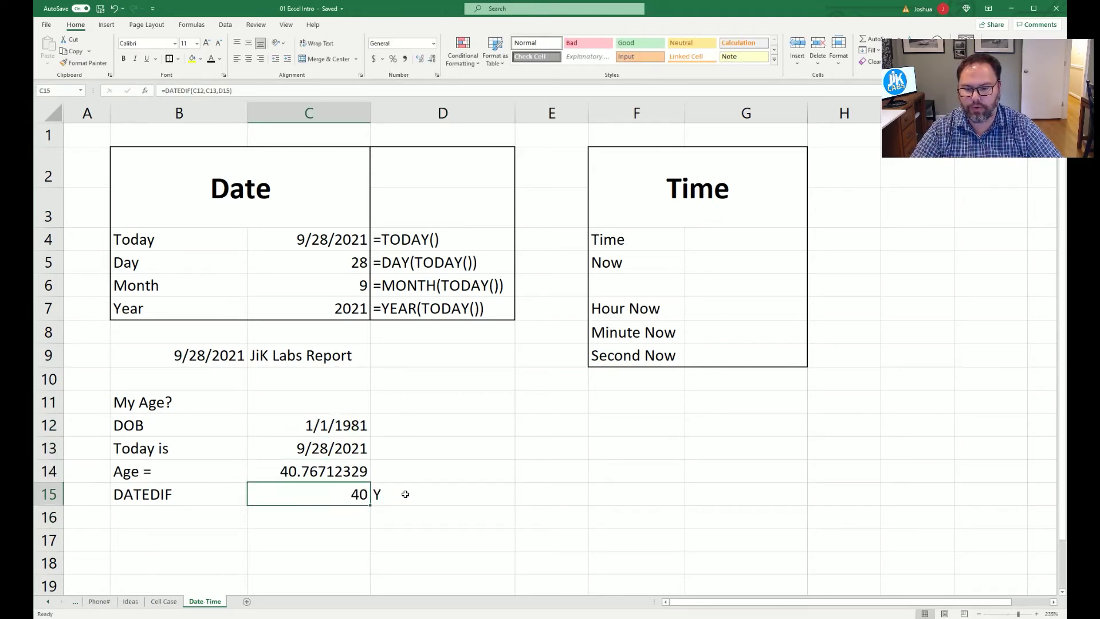
pyautogui.press('Up')
# Step: Compare units M (488 months) and D (14,880 days), then restore Y
pyautogui.click(419, 496)
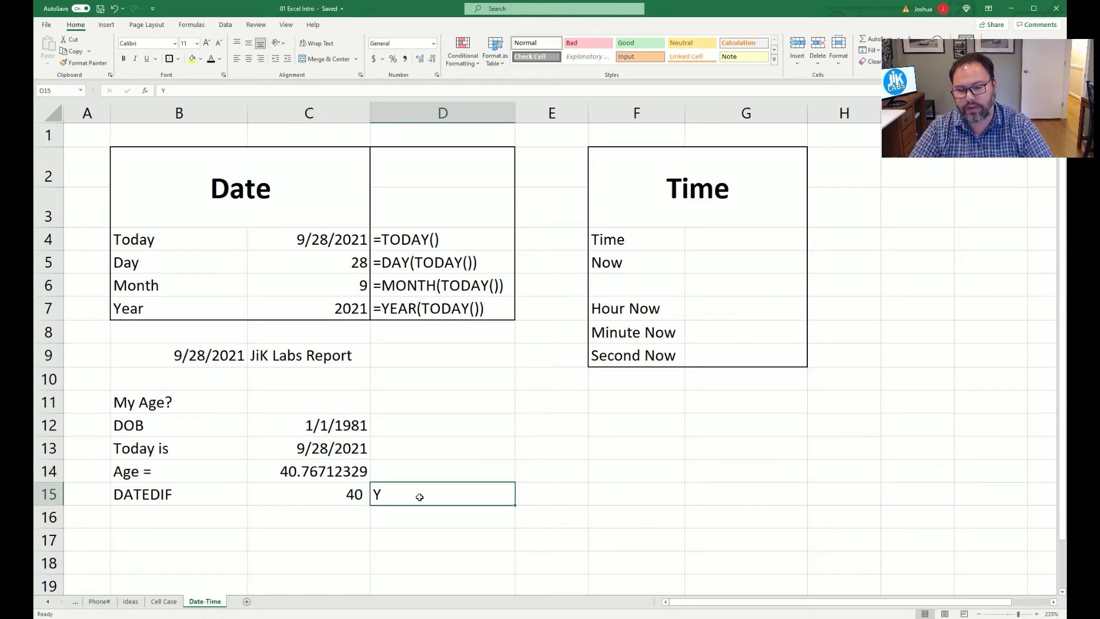
pyautogui.write('M')
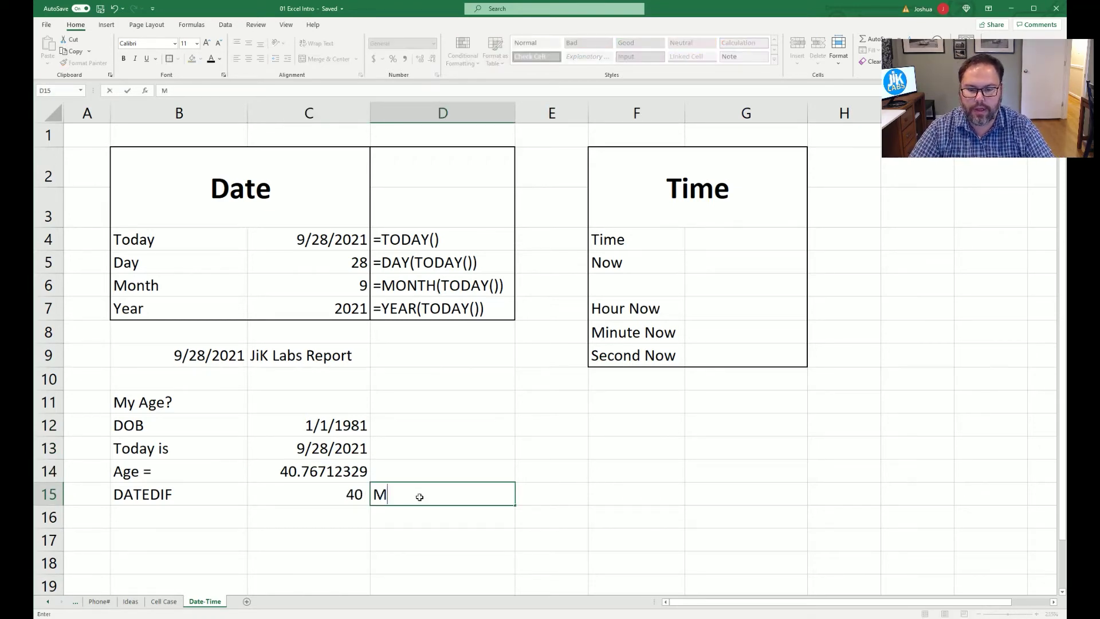
pyautogui.press('Return')
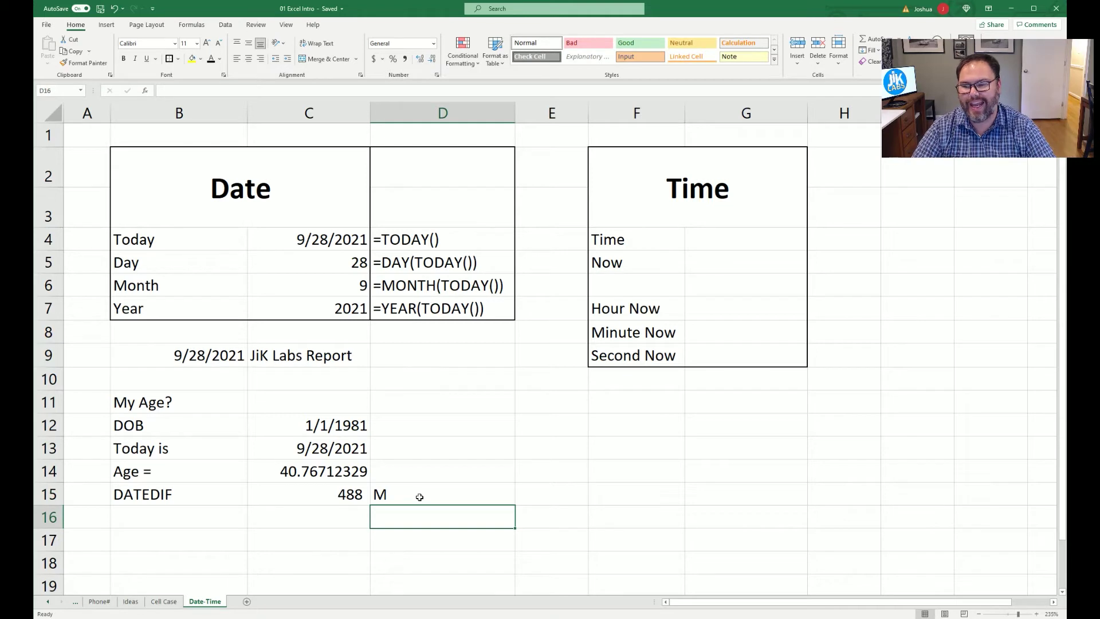
pyautogui.click(420, 497)
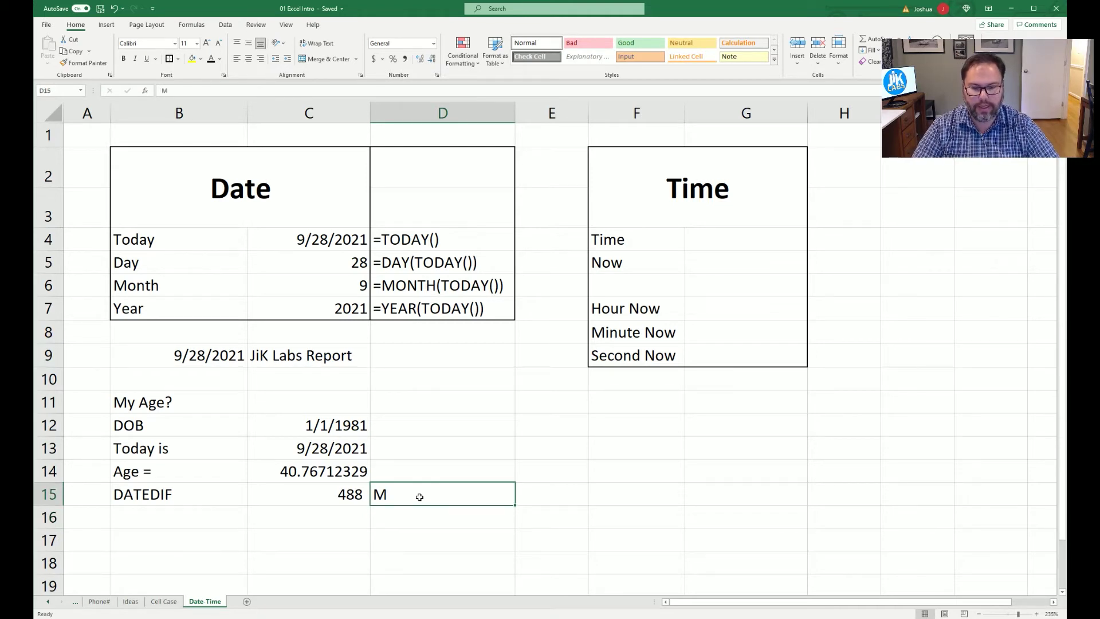
pyautogui.write('D')
pyautogui.press('Return')
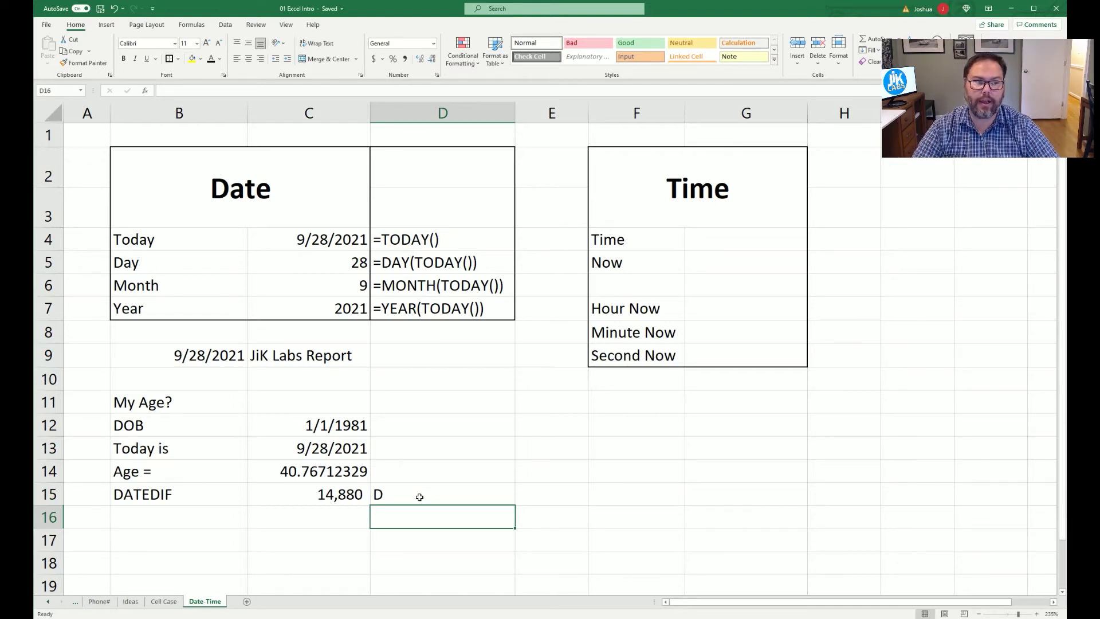
pyautogui.click(419, 497)
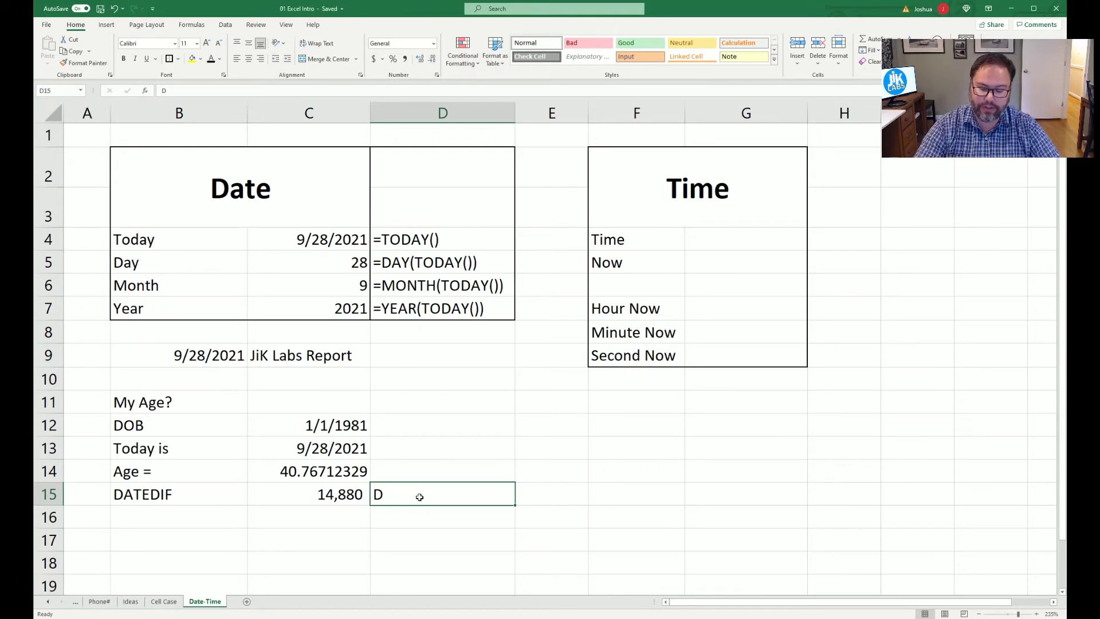
pyautogui.write('Y')
pyautogui.press('Return')
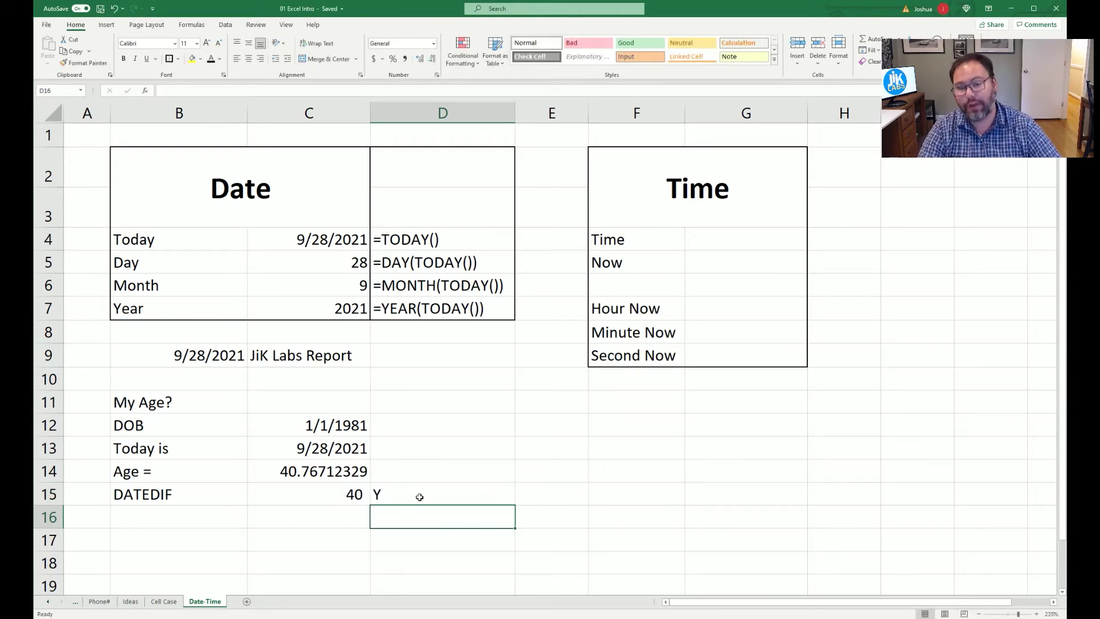
# Step: Enter '=DATEDIF(C12,C13,D15) as text in C16 below the age result
pyautogui.click(328, 495)
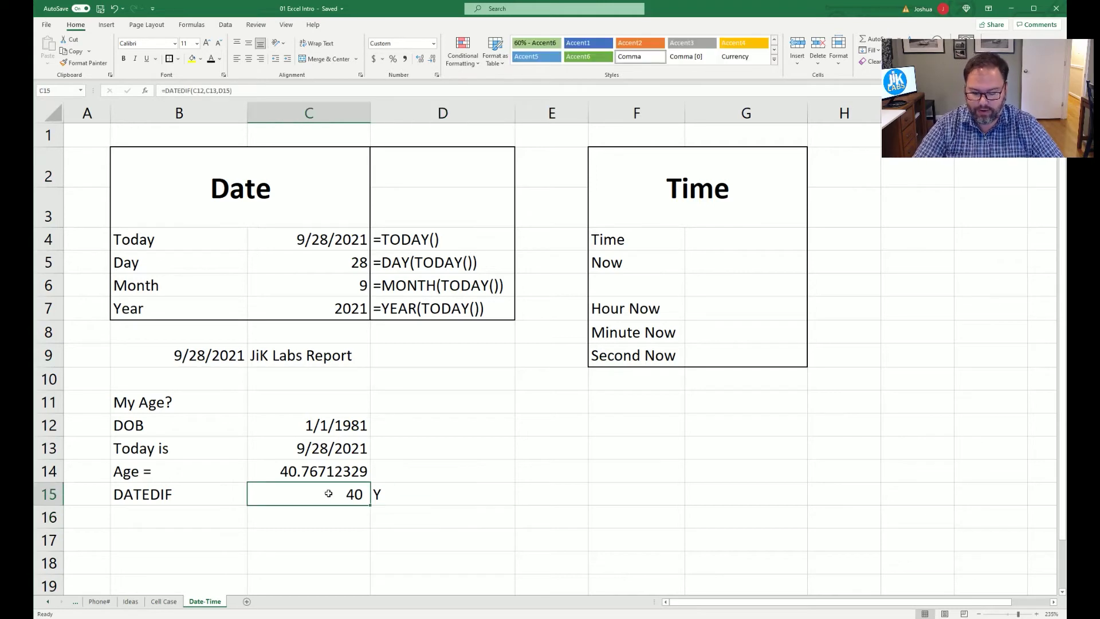
pyautogui.click(317, 521)
pyautogui.write('=')
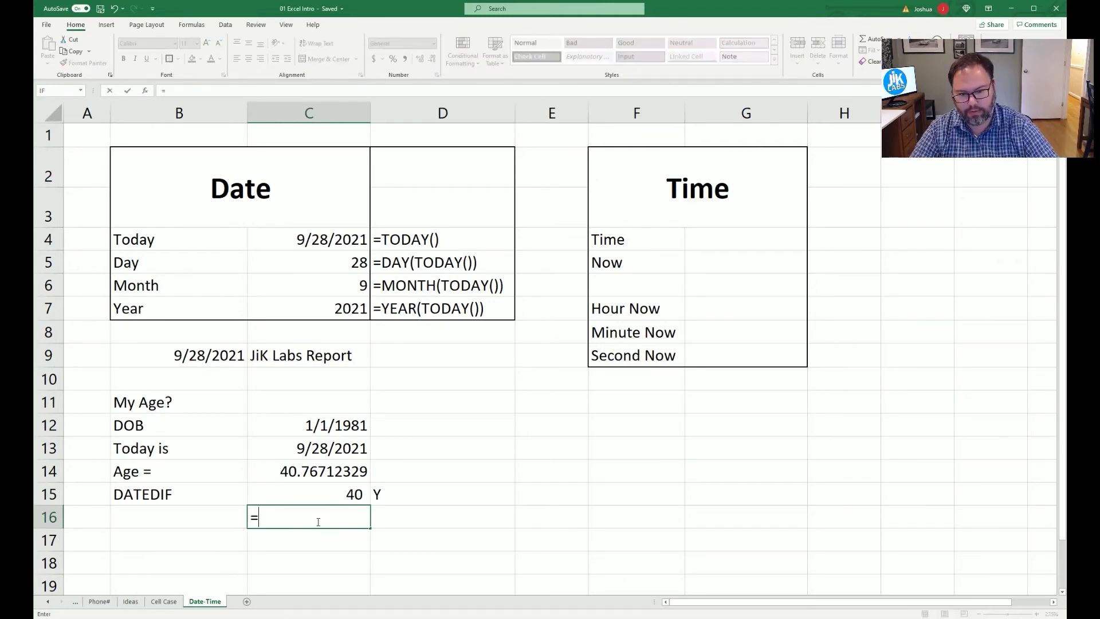
pyautogui.press('Escape')
pyautogui.write("'=")
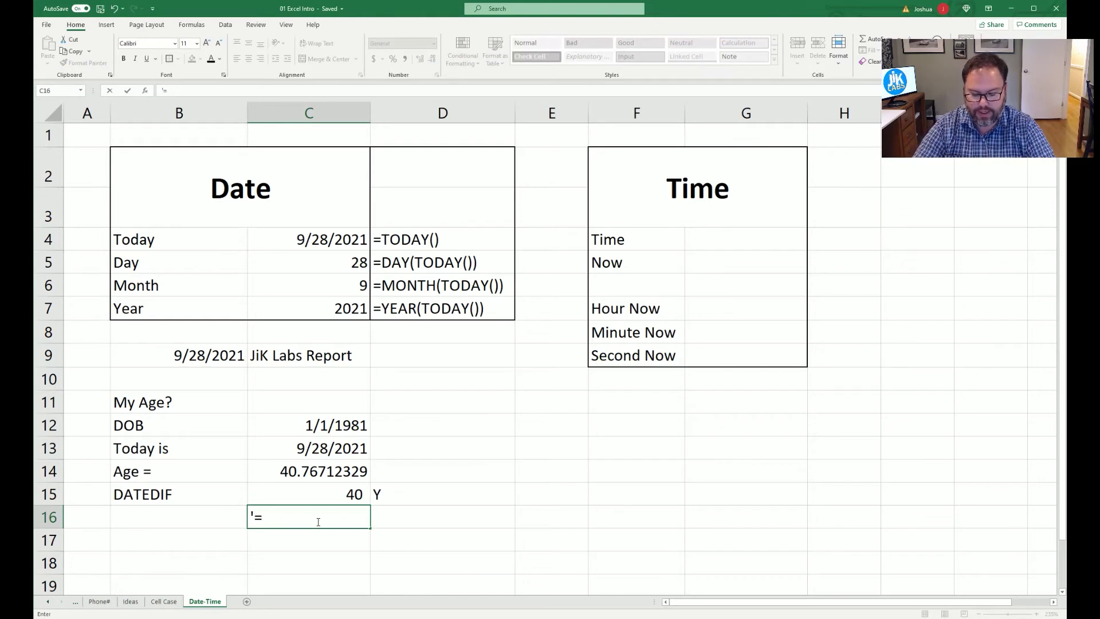
pyautogui.write('DATEDIF(')
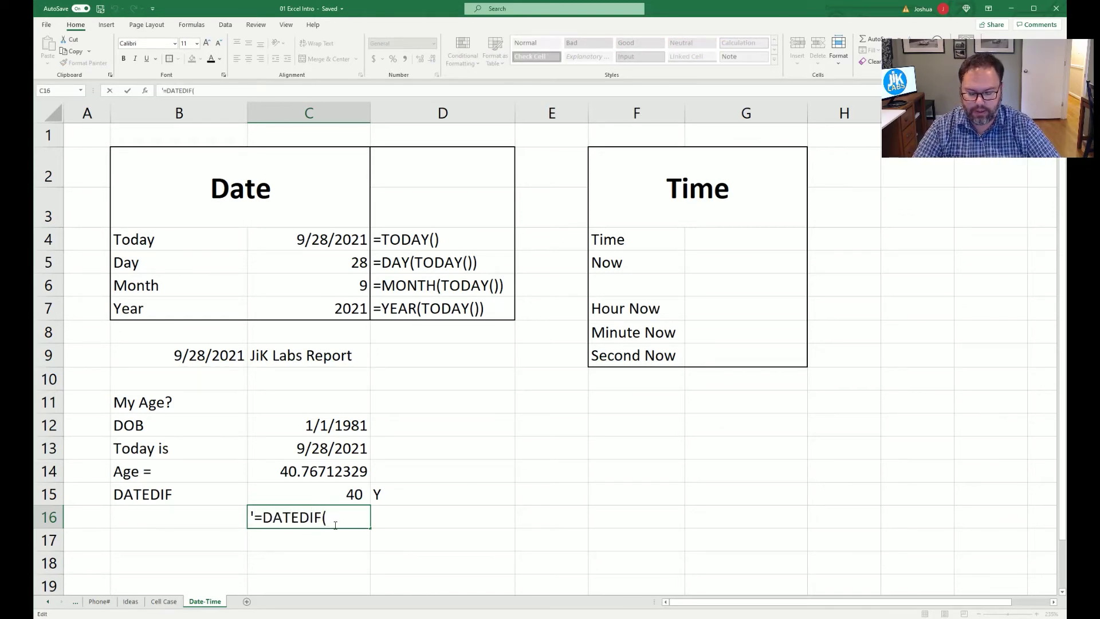
pyautogui.write('C12,')
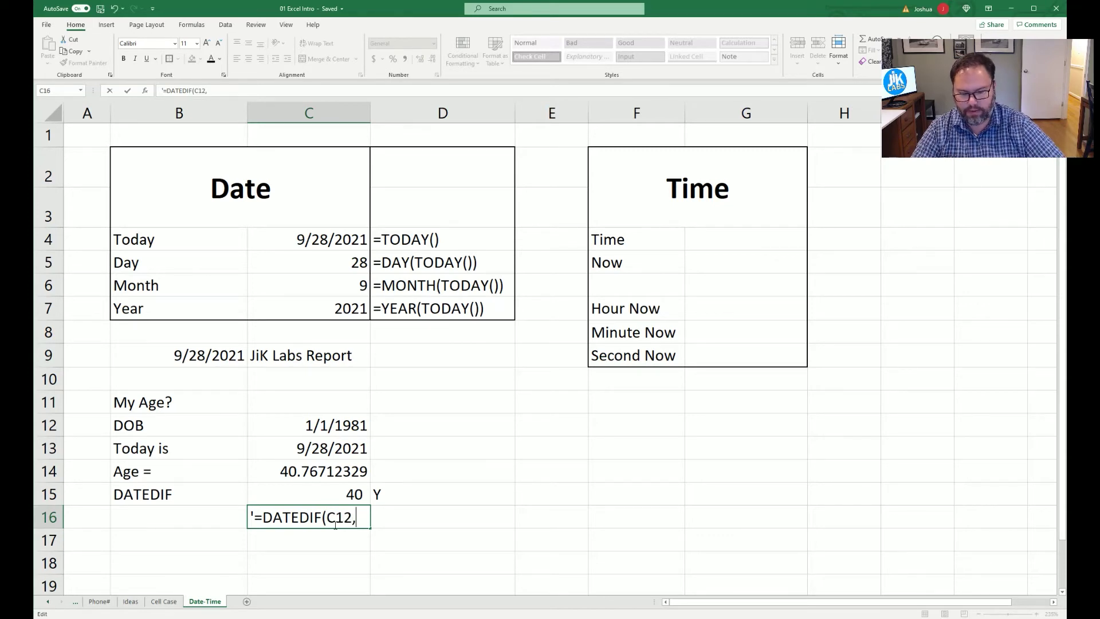
pyautogui.write('C13,')
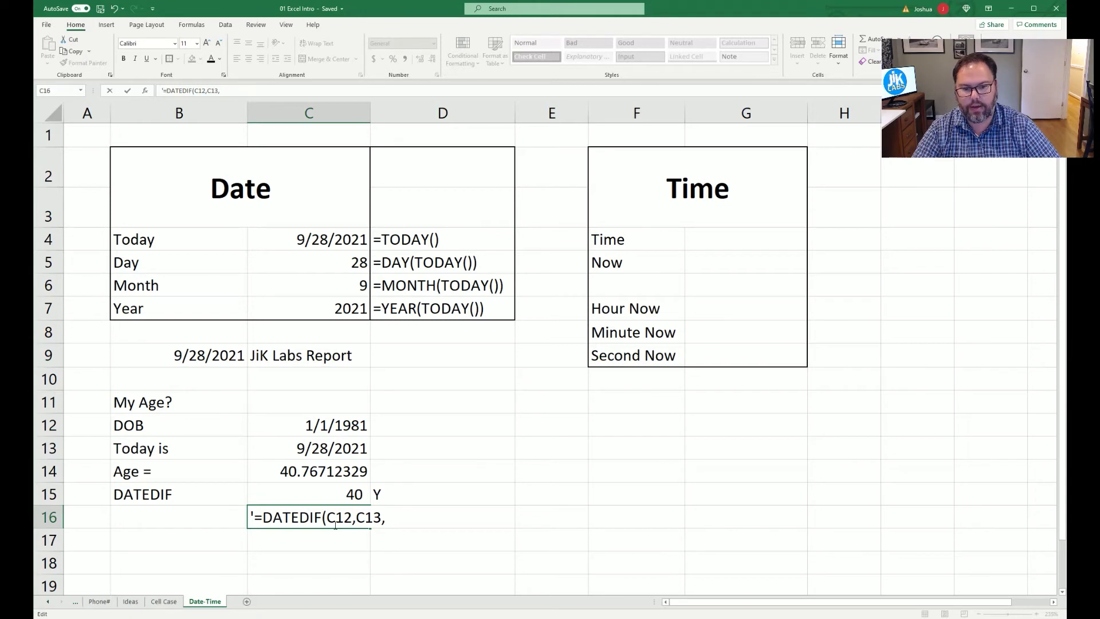
pyautogui.write('D15)')
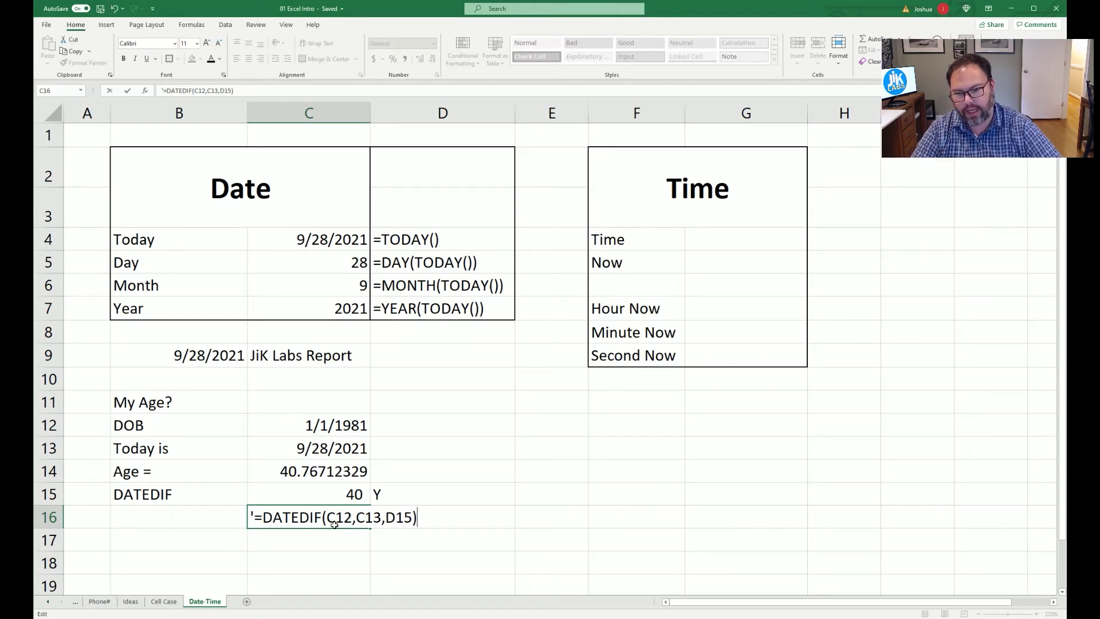
pyautogui.press('Return')
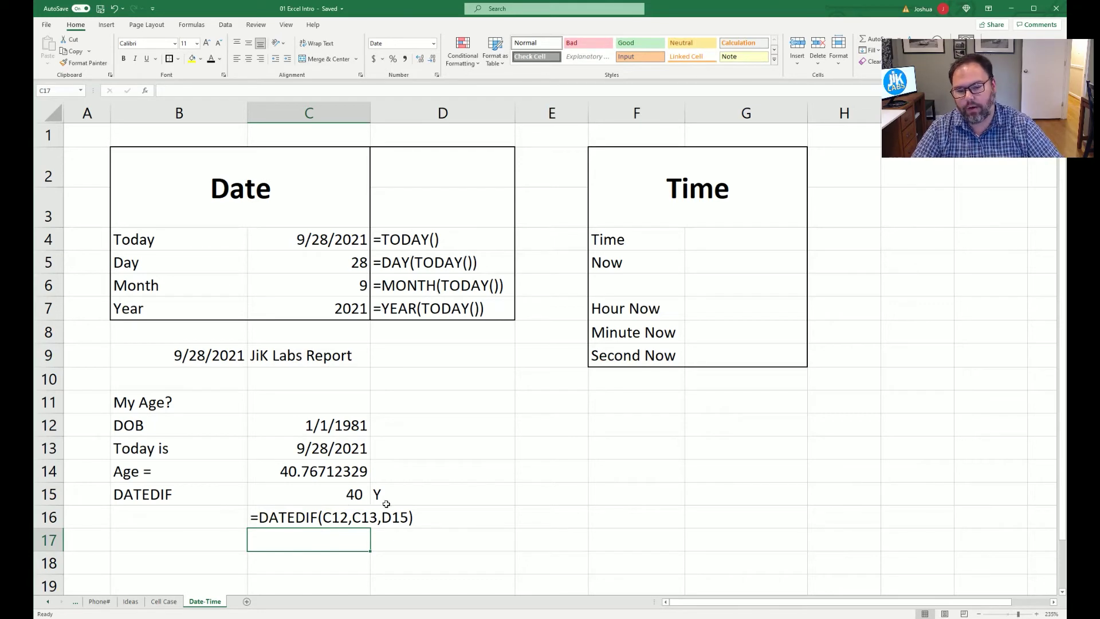
pyautogui.click(410, 495)
pyautogui.write('YM')
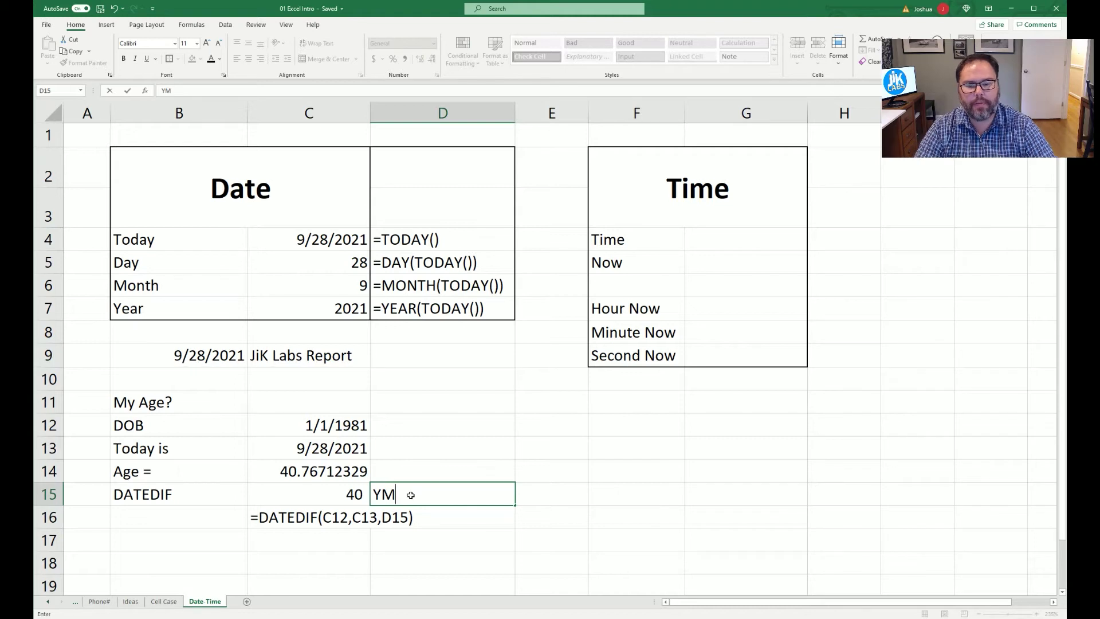
pyautogui.press('Return')
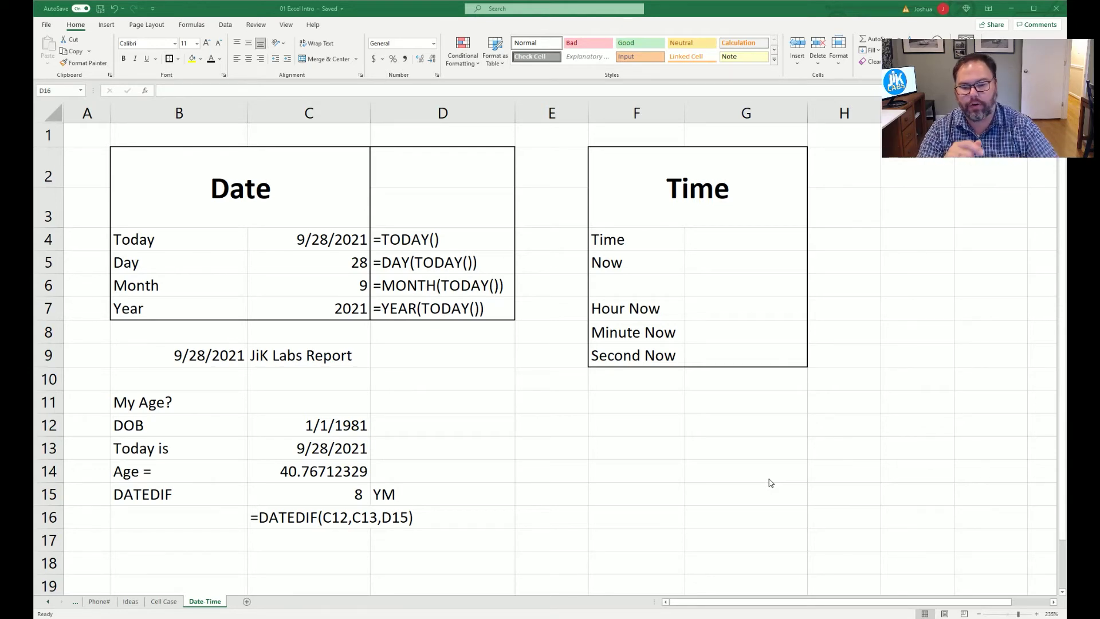
pyautogui.hotkey('alt', 'Tab')
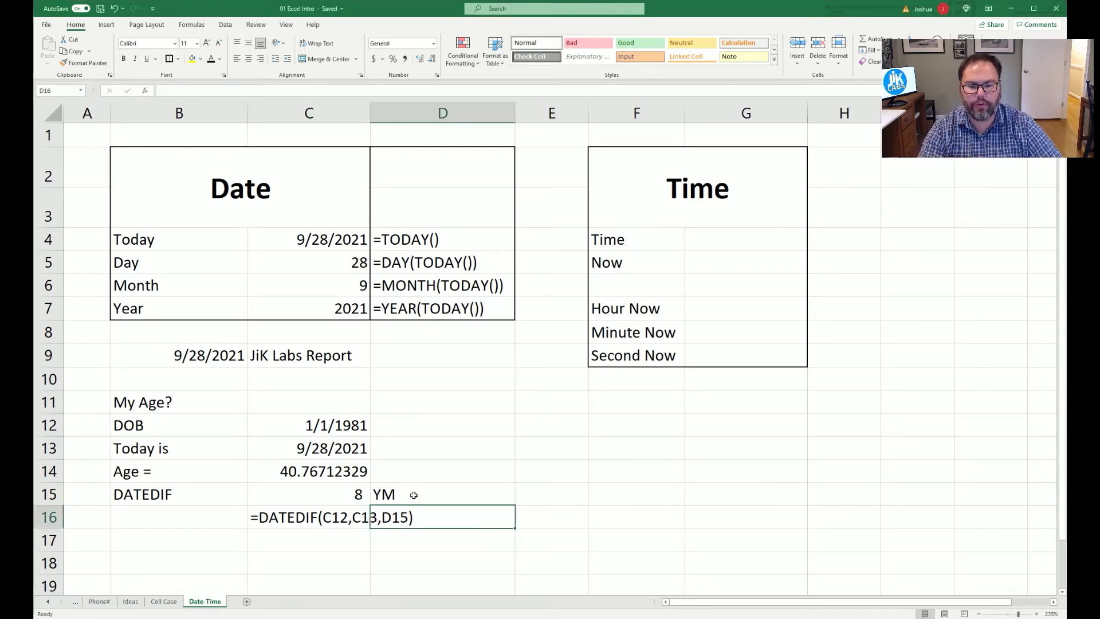
pyautogui.click(414, 495)
pyautogui.write('Y')
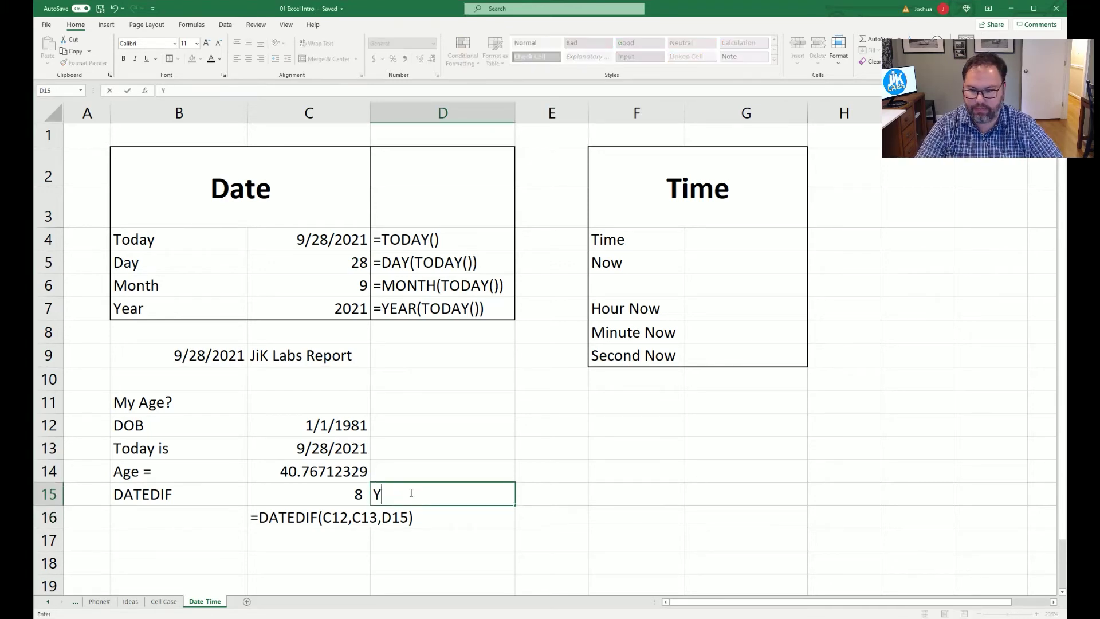
pyautogui.write('D')
pyautogui.press('Return')
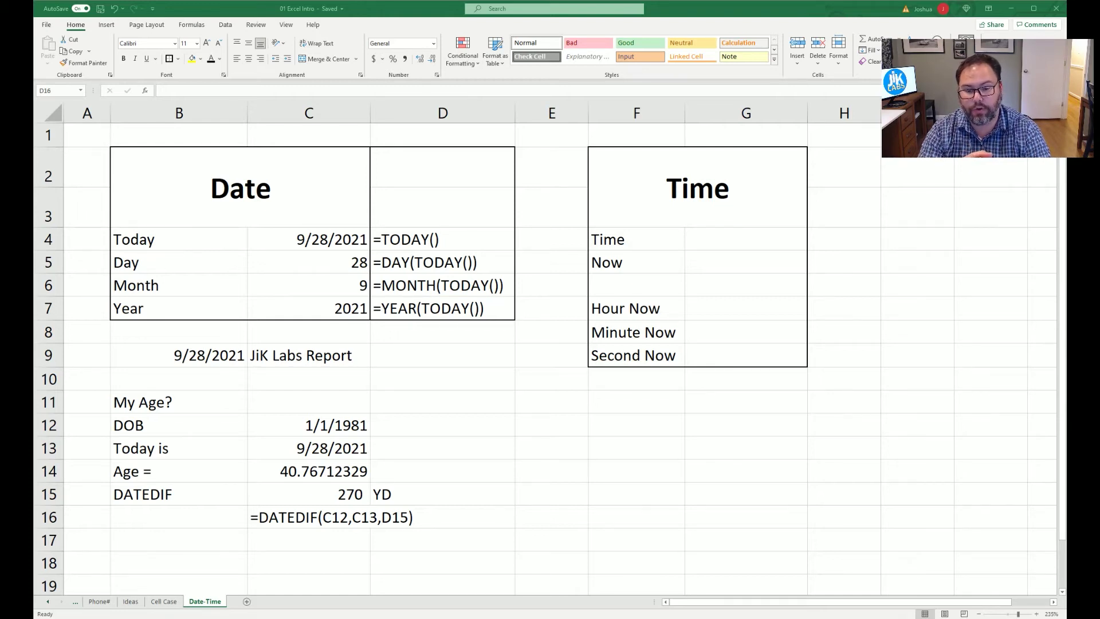
pyautogui.click(399, 493)
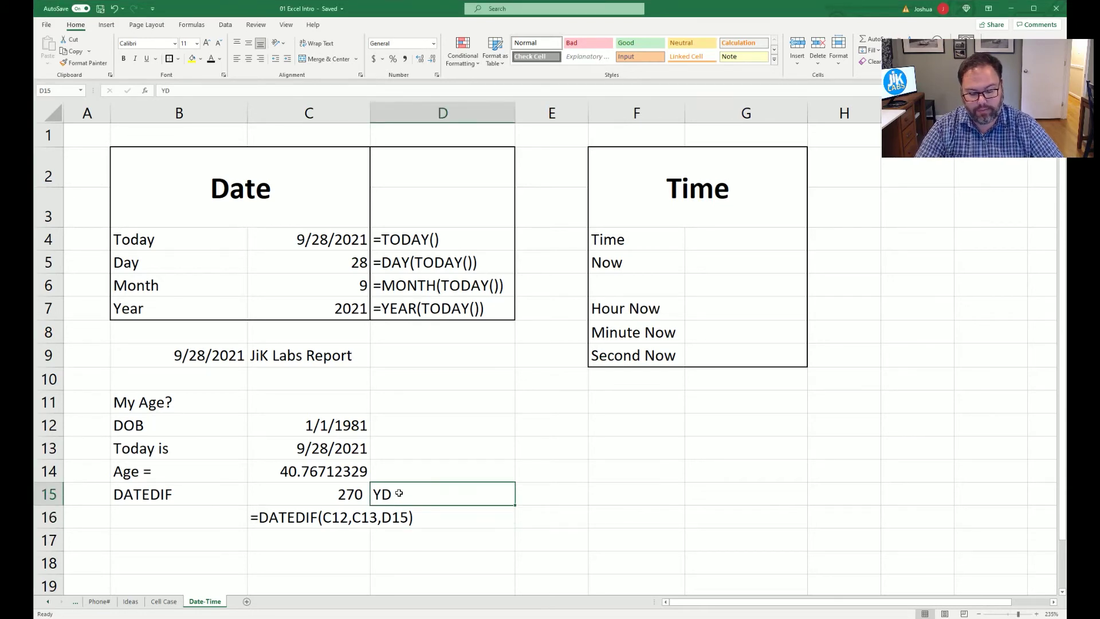
pyautogui.write('Y')
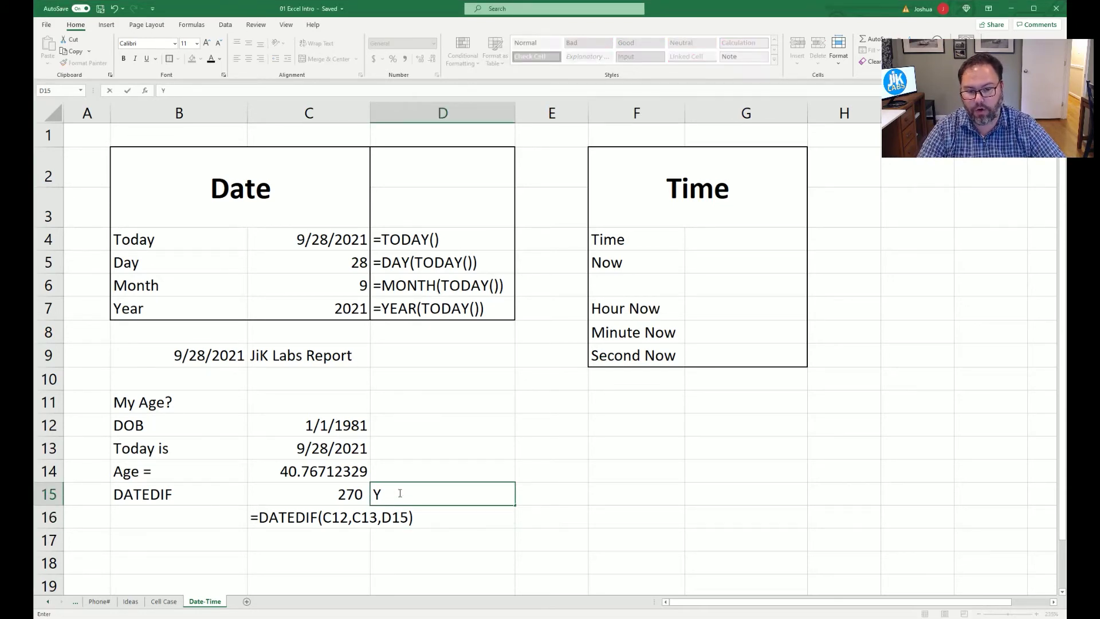
pyautogui.press('Return')
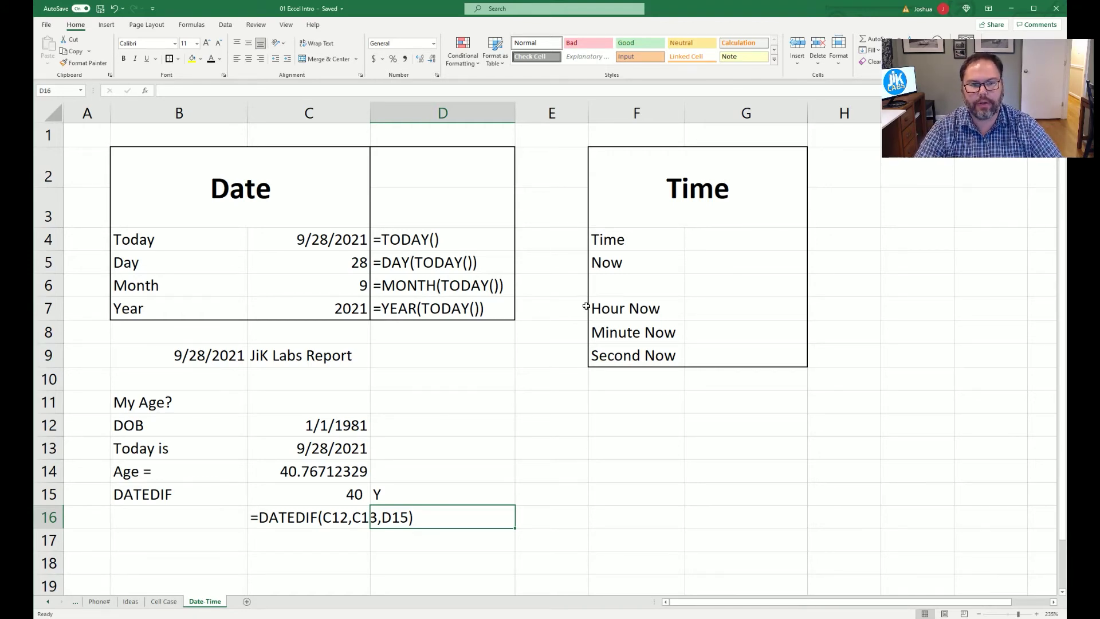
pyautogui.click(739, 243)
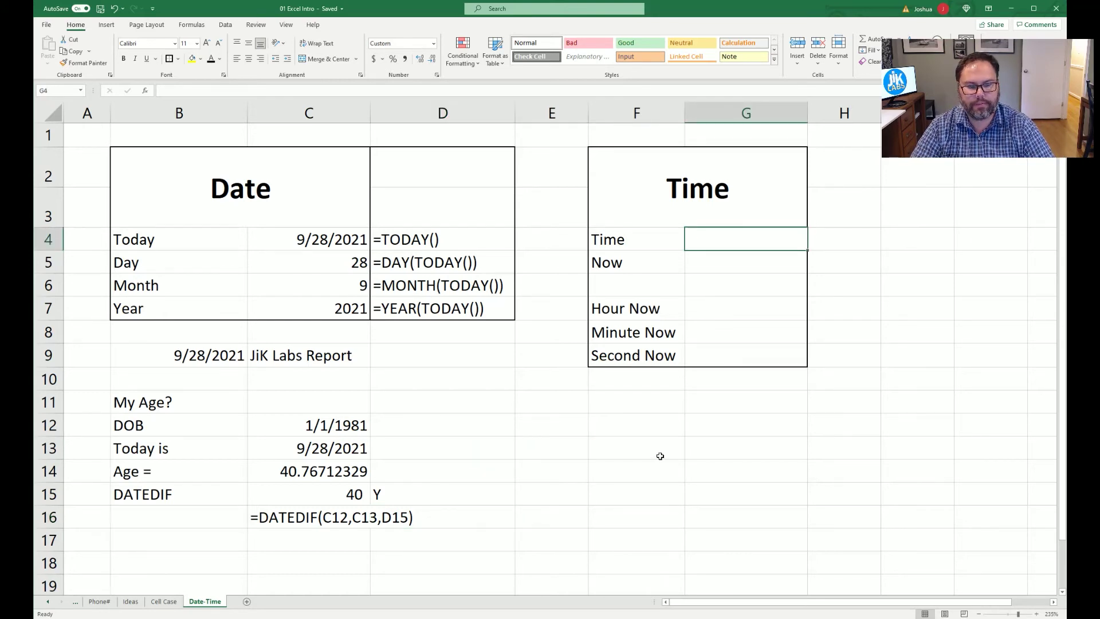
# Step: Enter =NOW() in G5 beside Now, showing 9/28/2021 14:51
pyautogui.press('Return')
pyautogui.write('=')
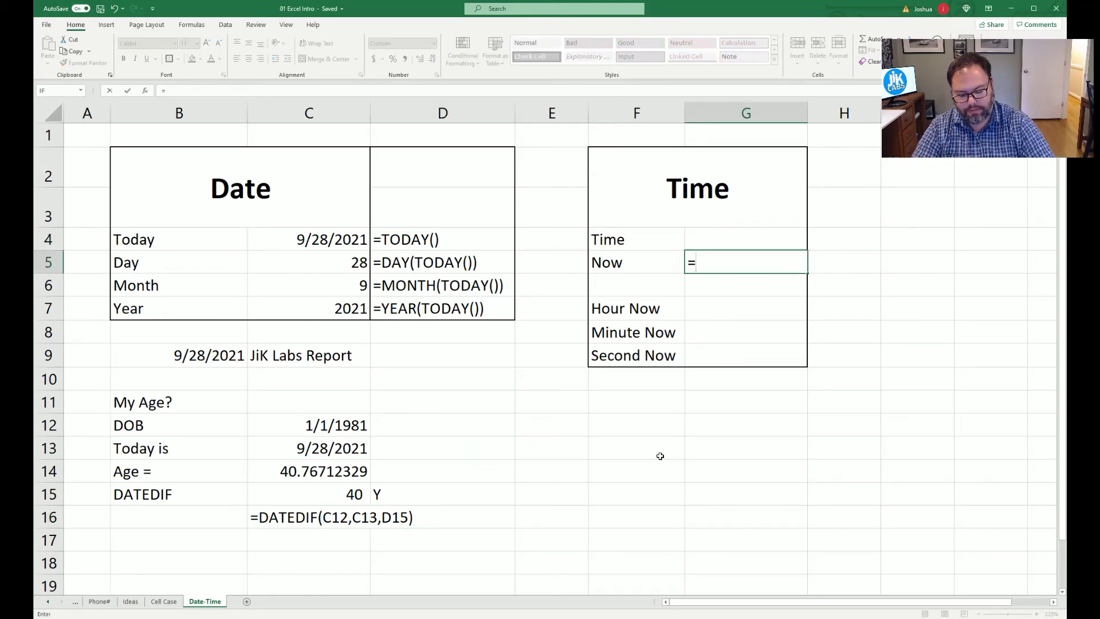
pyautogui.write('now')
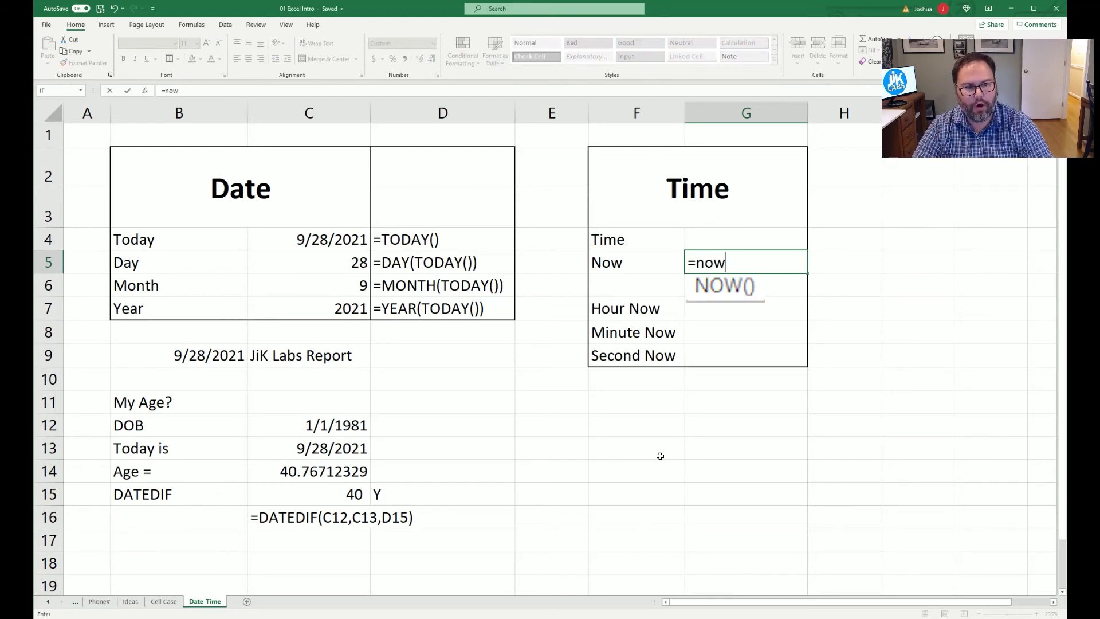
pyautogui.write('()')
pyautogui.press('Return')
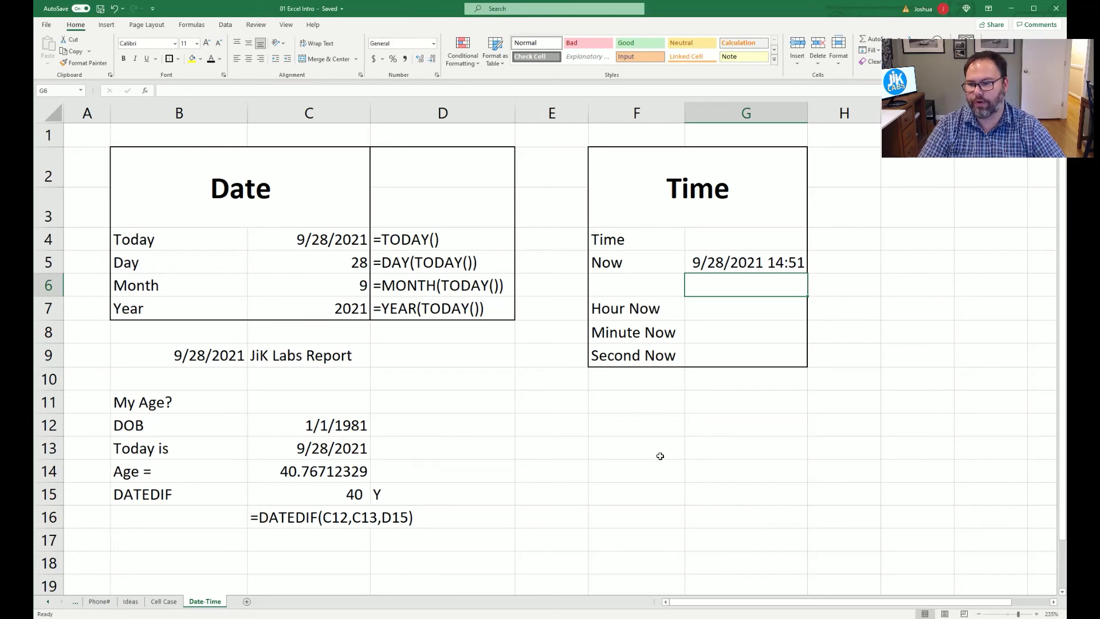
pyautogui.press('Up')
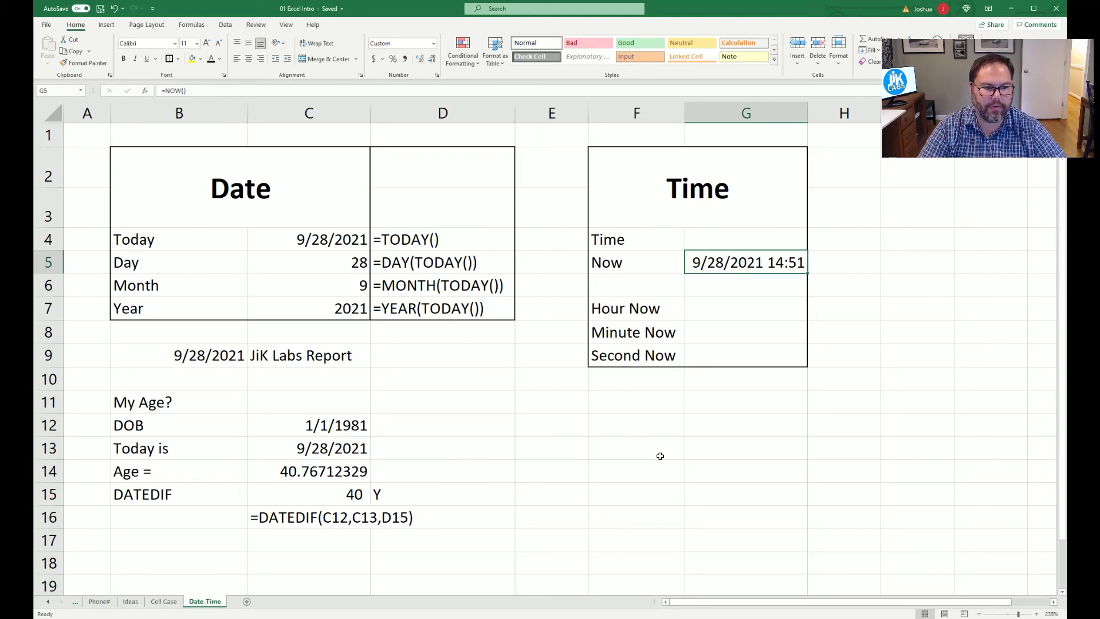
pyautogui.press('Down')
pyautogui.press('Down')
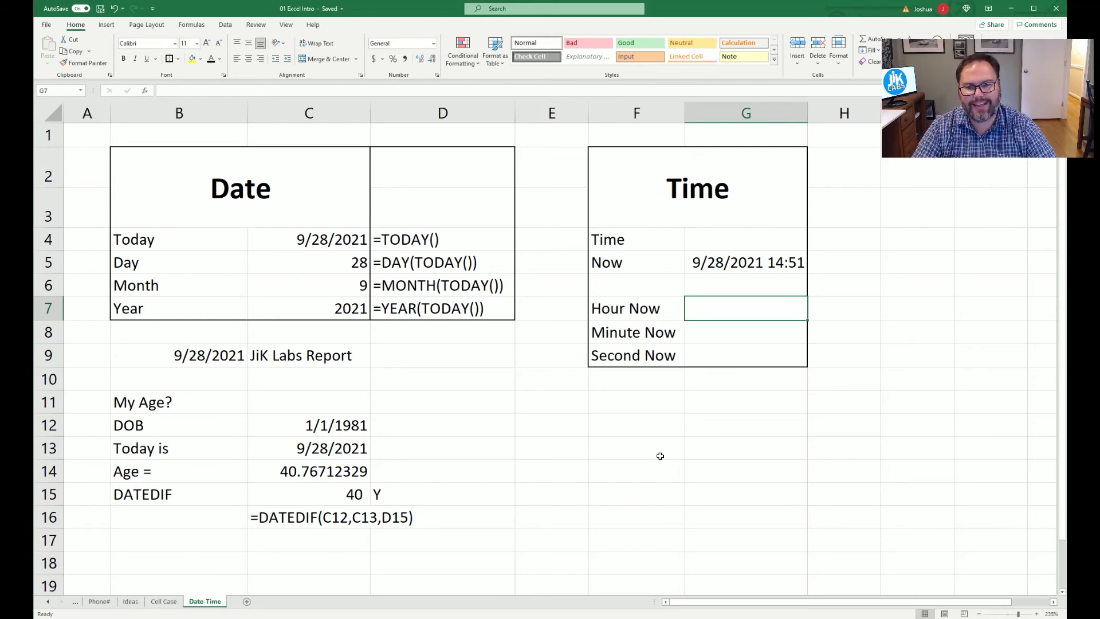
# Step: Enter =HOUR(NOW()), =MINUTE(NOW()) and =SECOND(NOW()) in G7:G9, giving 14, 52 and 22
pyautogui.write('=hours')
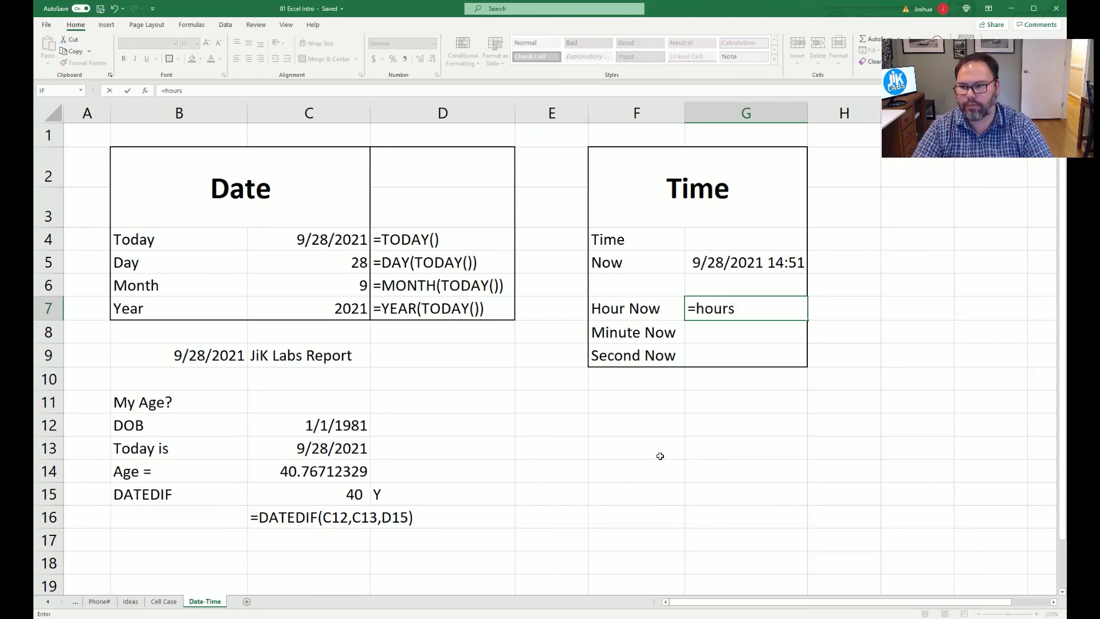
pyautogui.press('BackSpace')
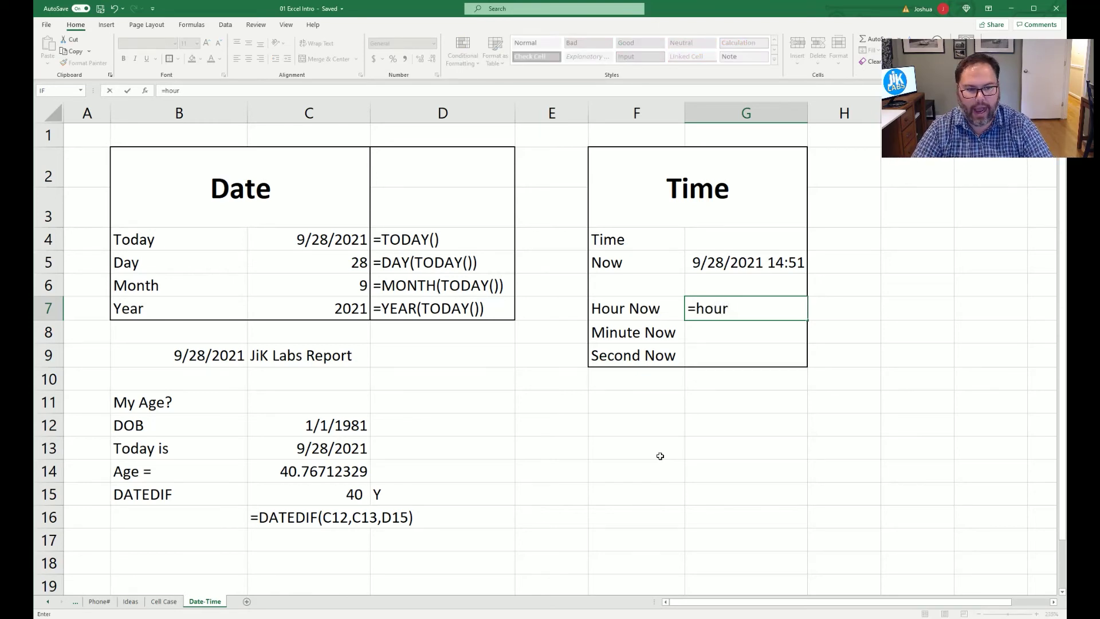
pyautogui.write('(no')
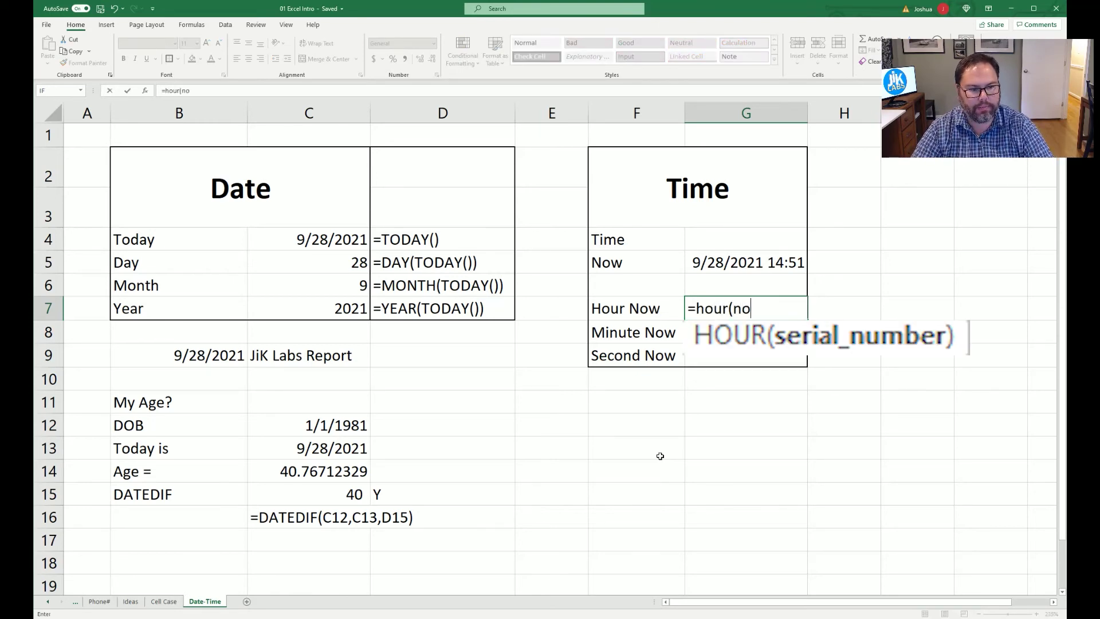
pyautogui.write('w())')
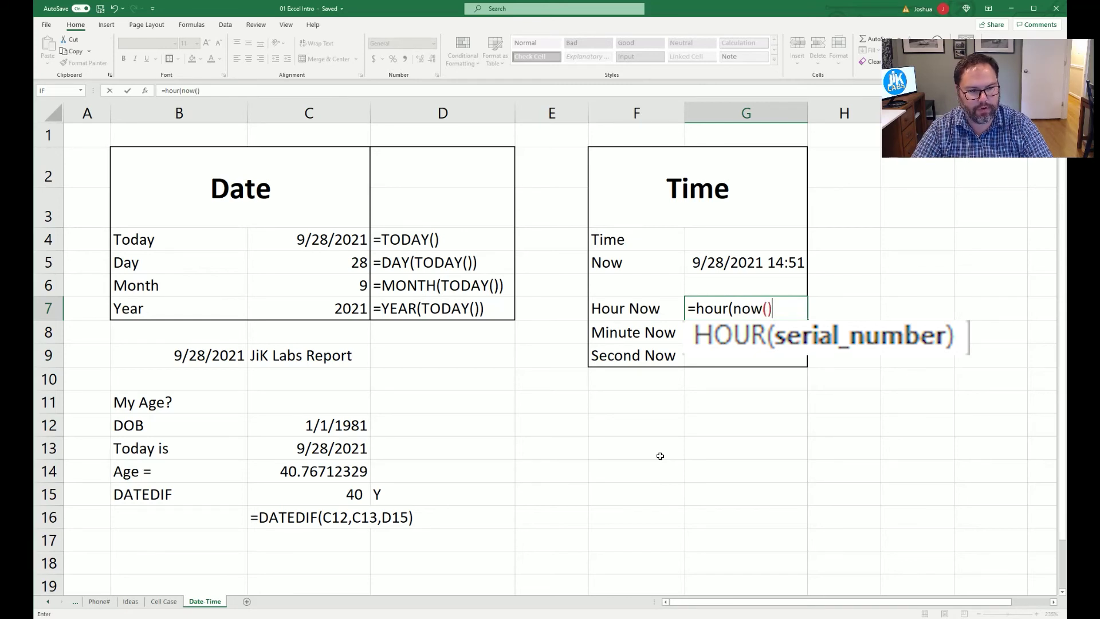
pyautogui.press('Return')
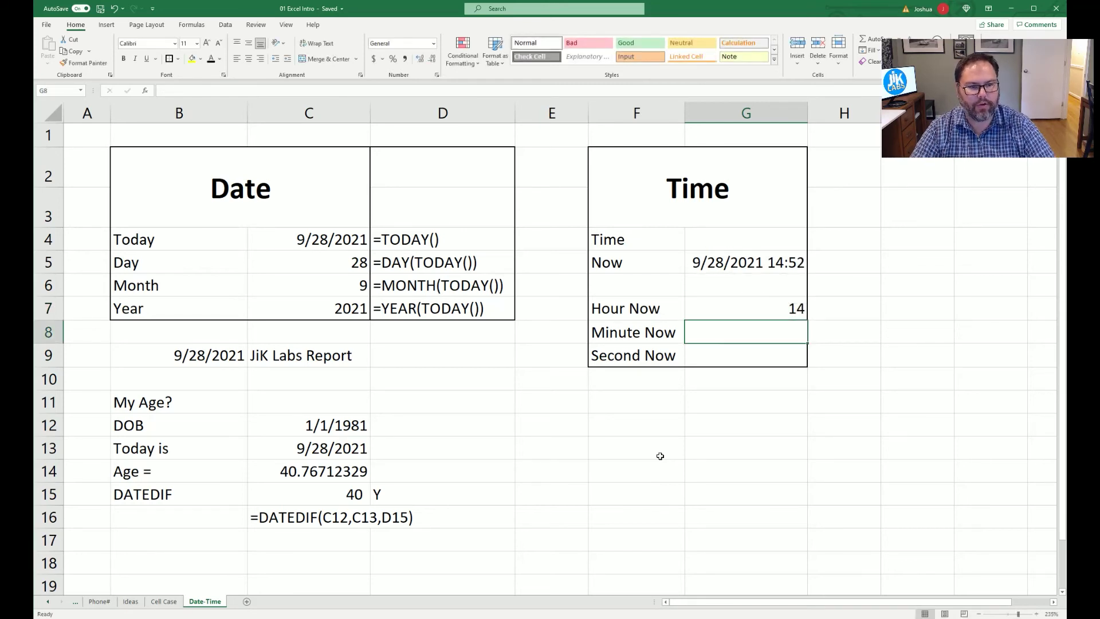
pyautogui.write('=minute')
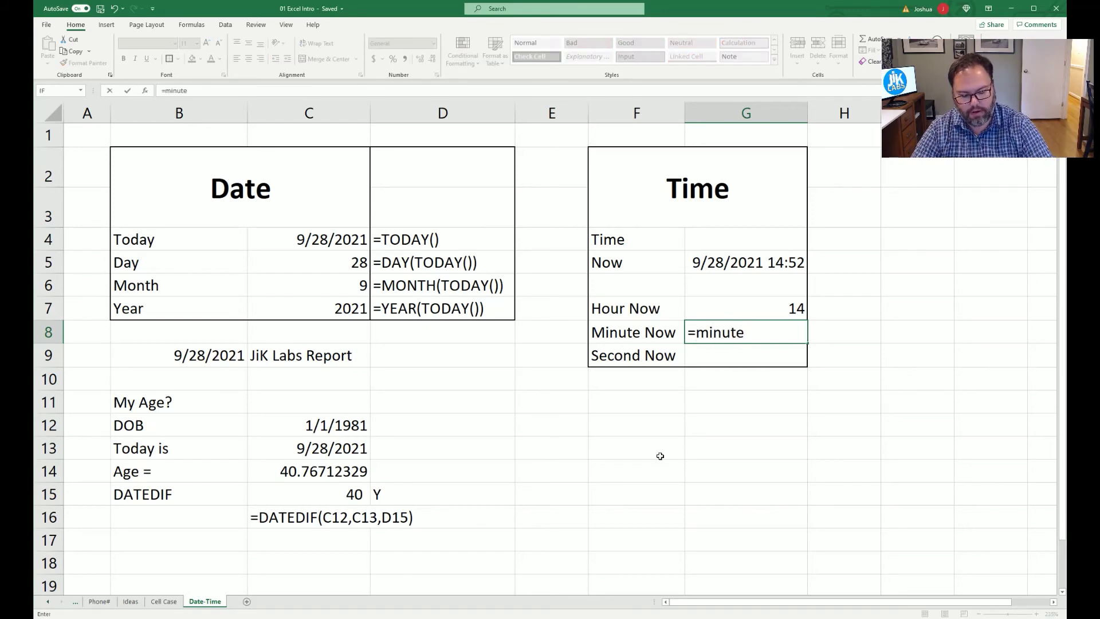
pyautogui.write('(now(')
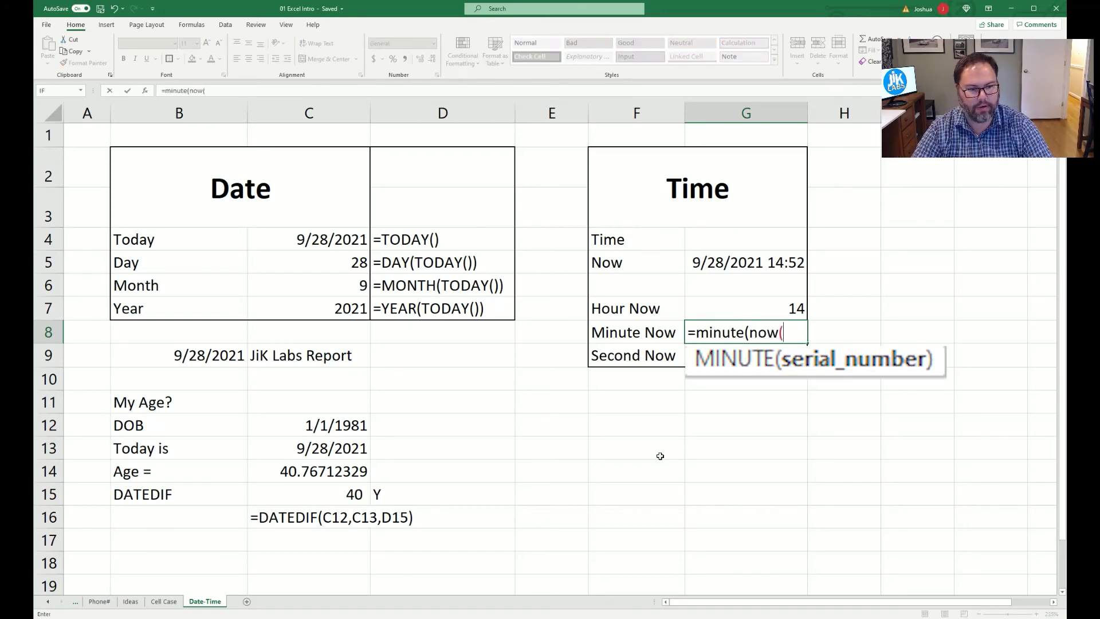
pyautogui.write('))')
pyautogui.press('Return')
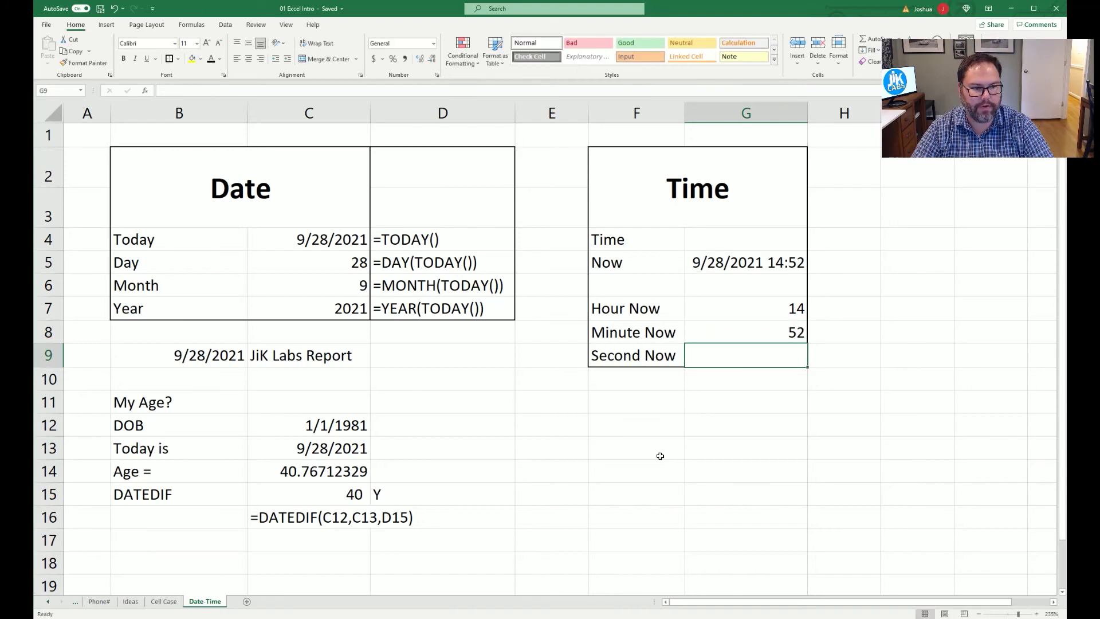
pyautogui.write('=')
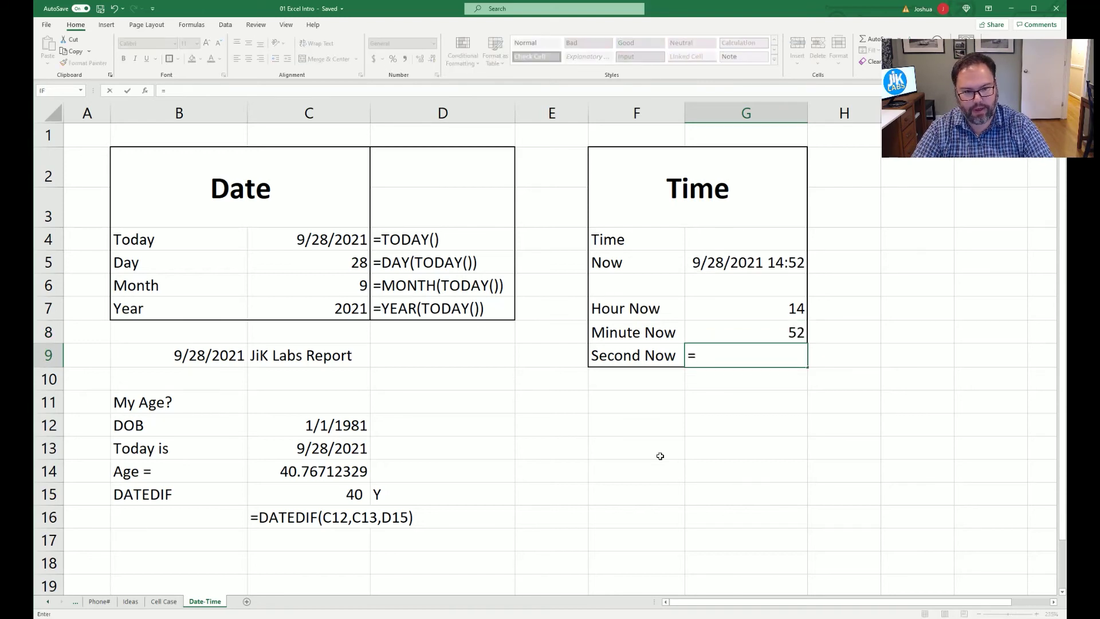
pyautogui.write('second')
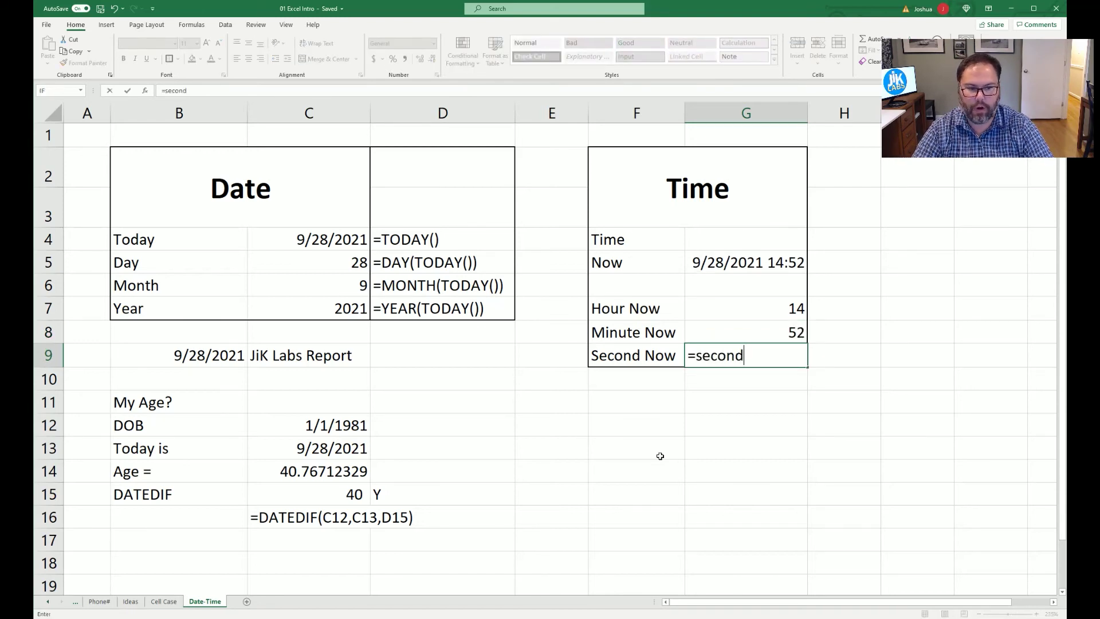
pyautogui.write('(now')
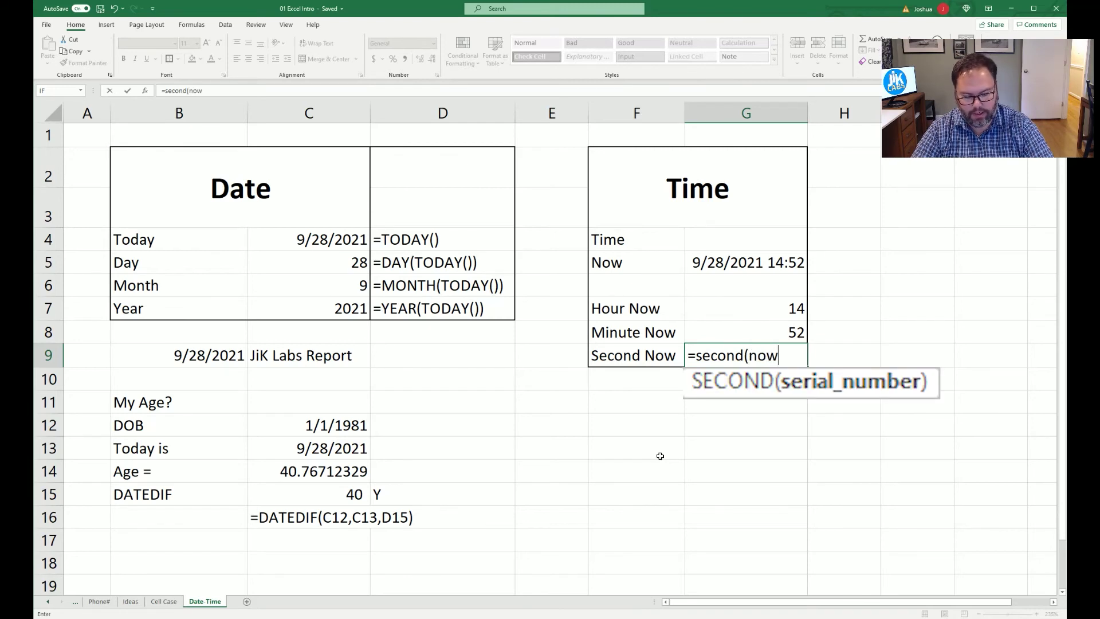
pyautogui.write('())')
pyautogui.press('Return')
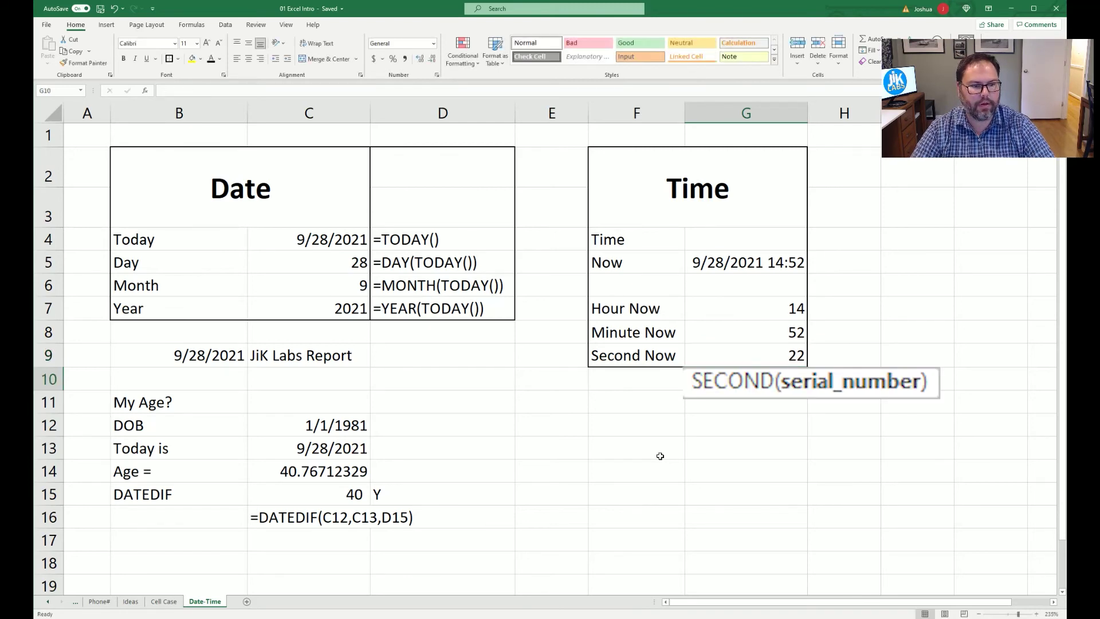
# Step: Copy the HOUR, MINUTE and SECOND formulas from G7:G9 into H7:H9
pyautogui.moveTo(741, 309); pyautogui.dragTo(751, 349)
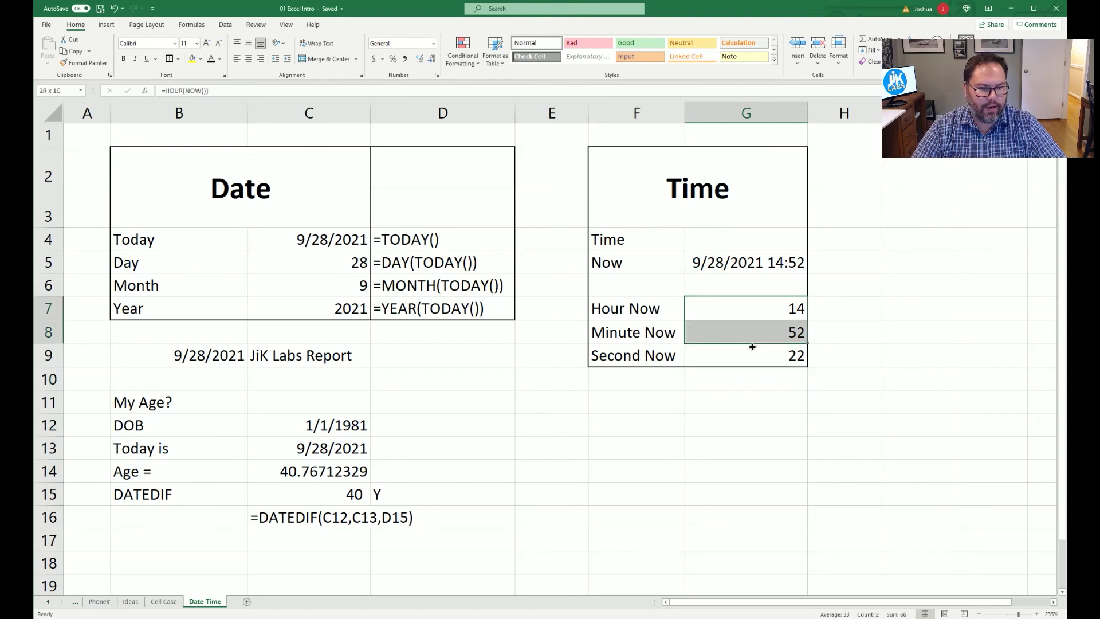
pyautogui.hotkey('ctrl', 'c')
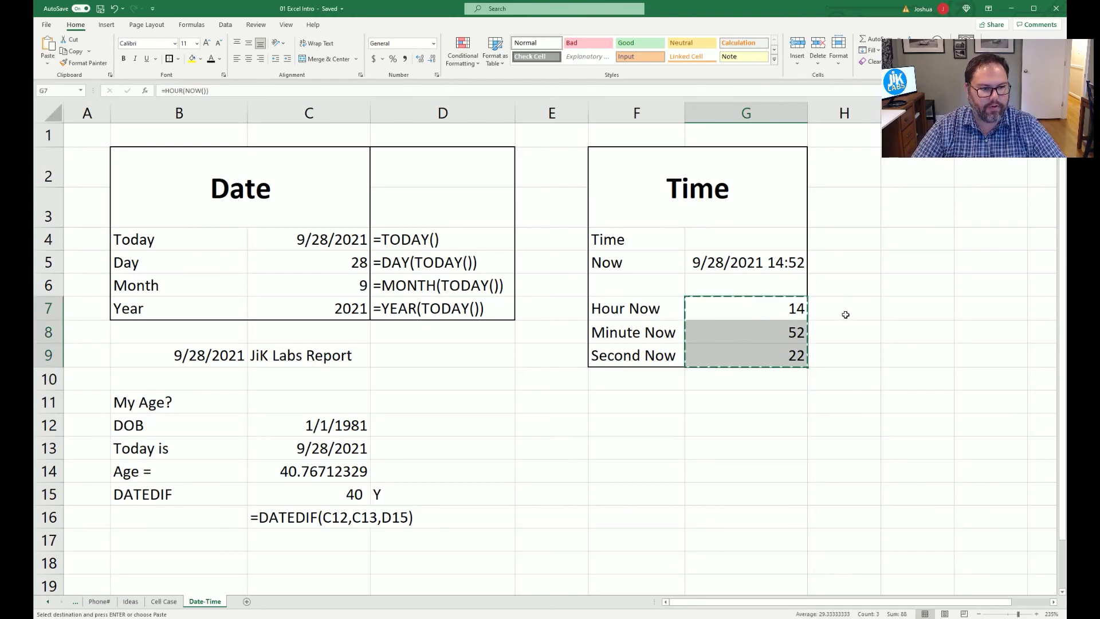
pyautogui.click(843, 318)
pyautogui.hotkey('ctrl', 'v')
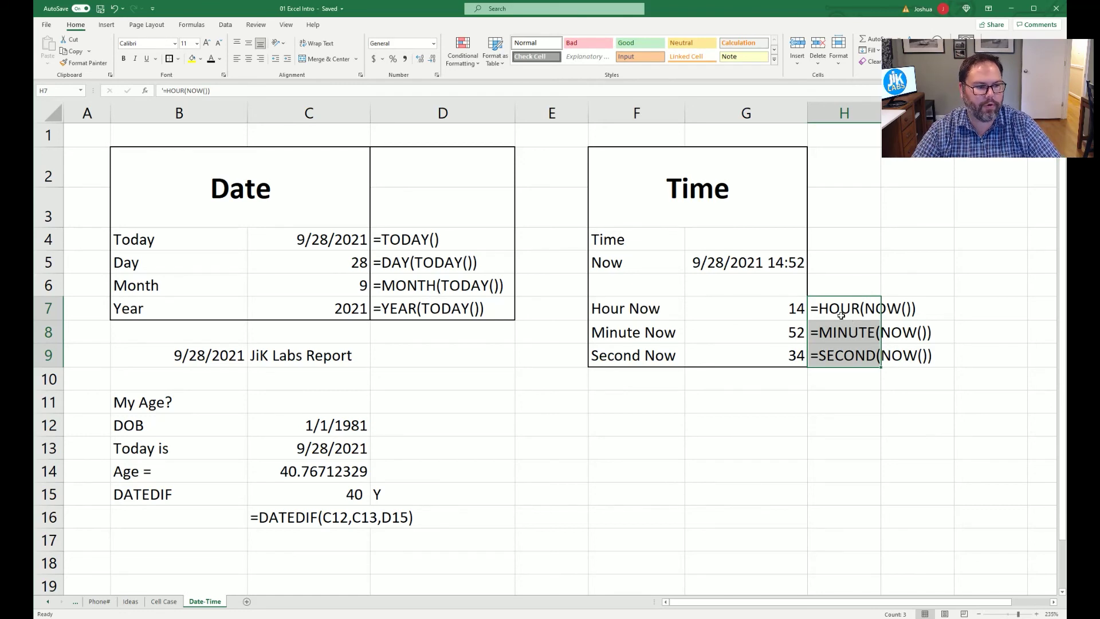
# Step: Auto-fit column H to the formula text and begin editing =SECOND(NOW()) in H9 into text
pyautogui.click(842, 324)
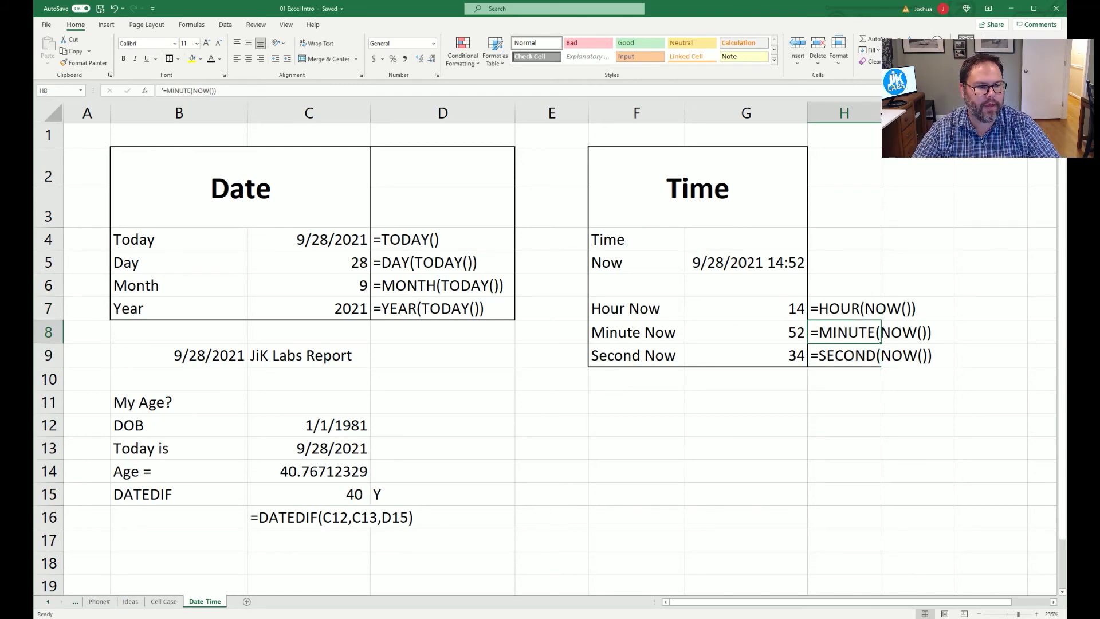
pyautogui.doubleClick(881, 114)
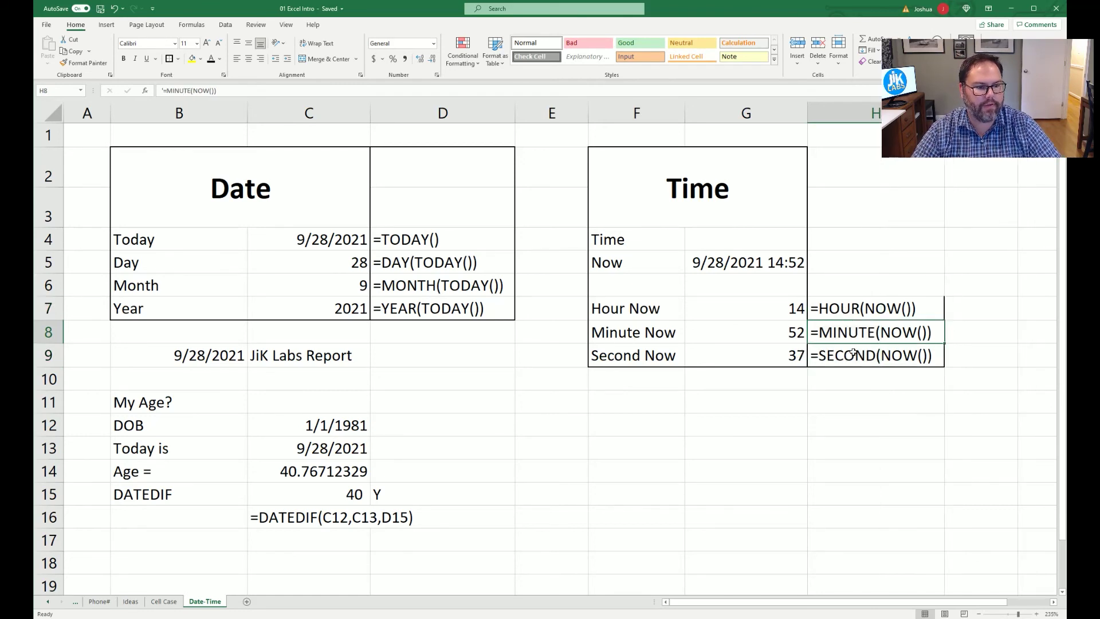
pyautogui.click(791, 353)
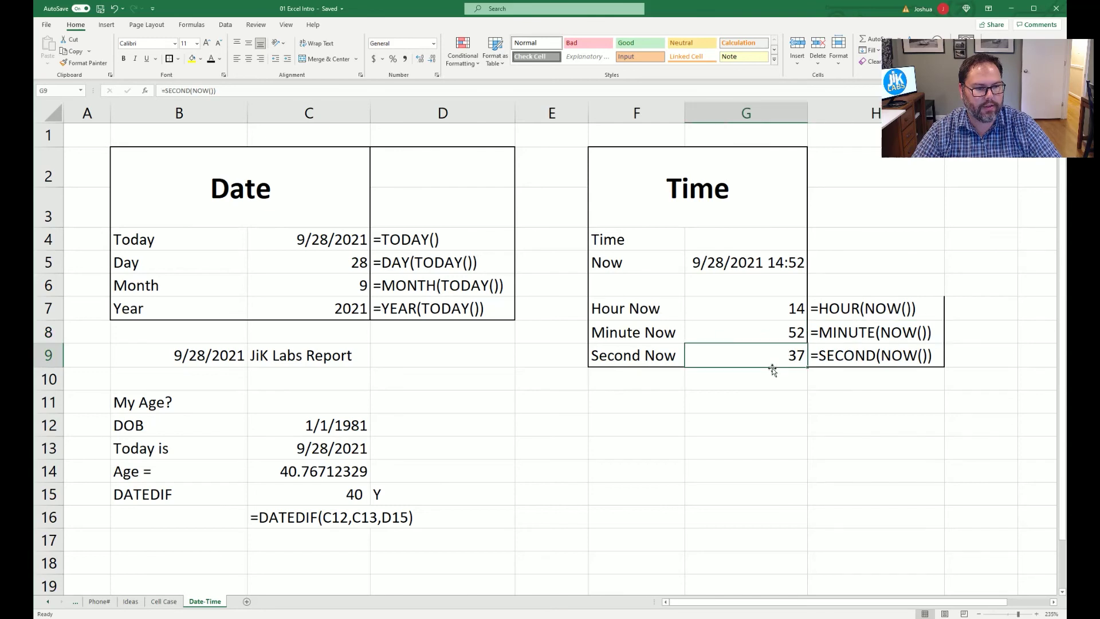
pyautogui.click(866, 356)
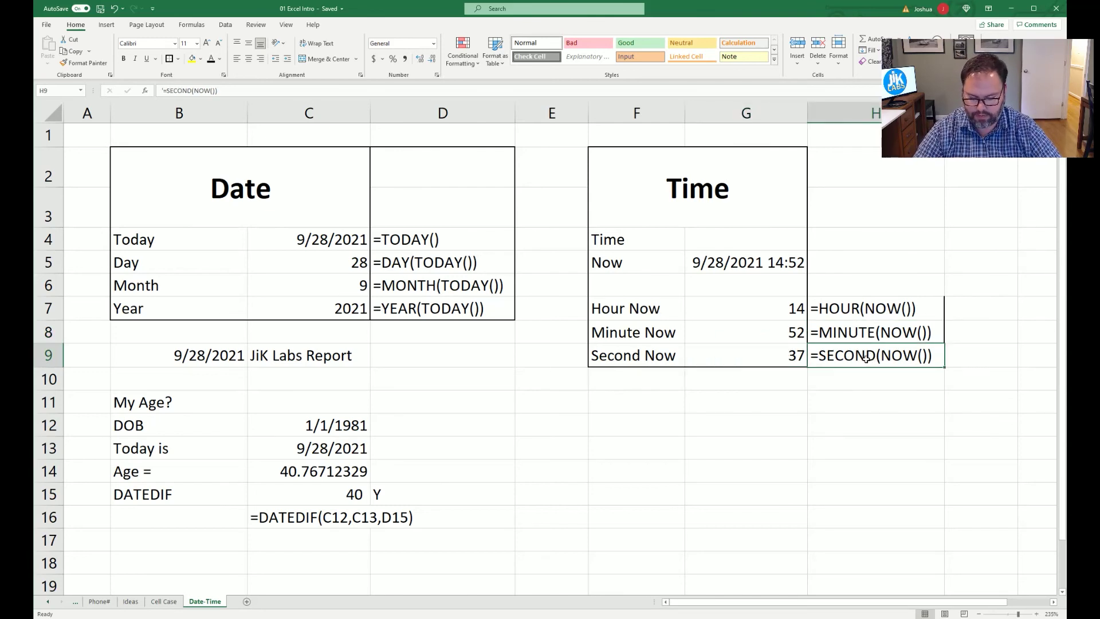
pyautogui.press('F2')
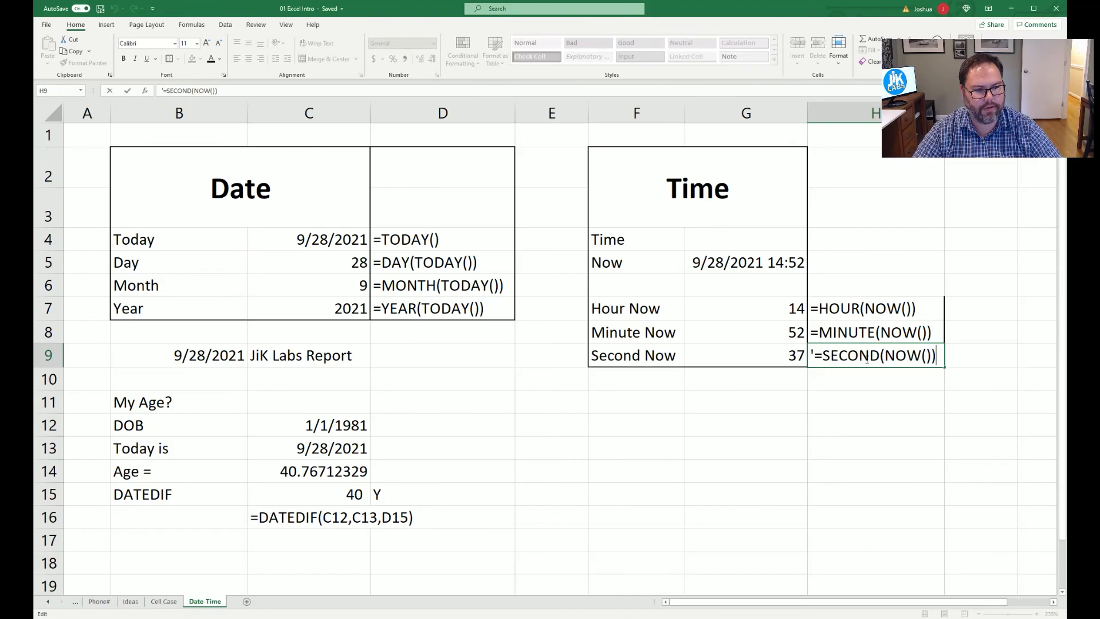